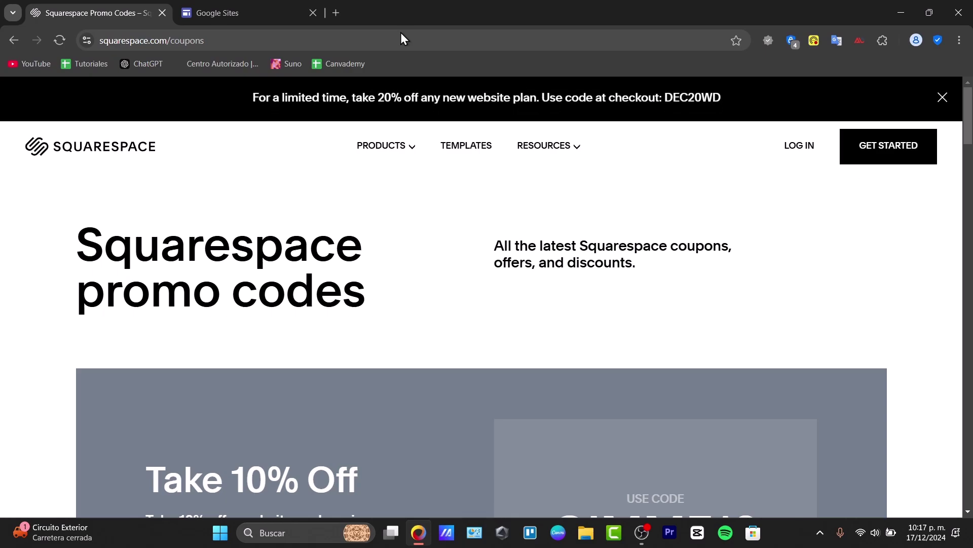
Log in to Squarespace and open the SmartON site for editing in Google Sites.
left_click(801, 147)
left_click(218, 5)
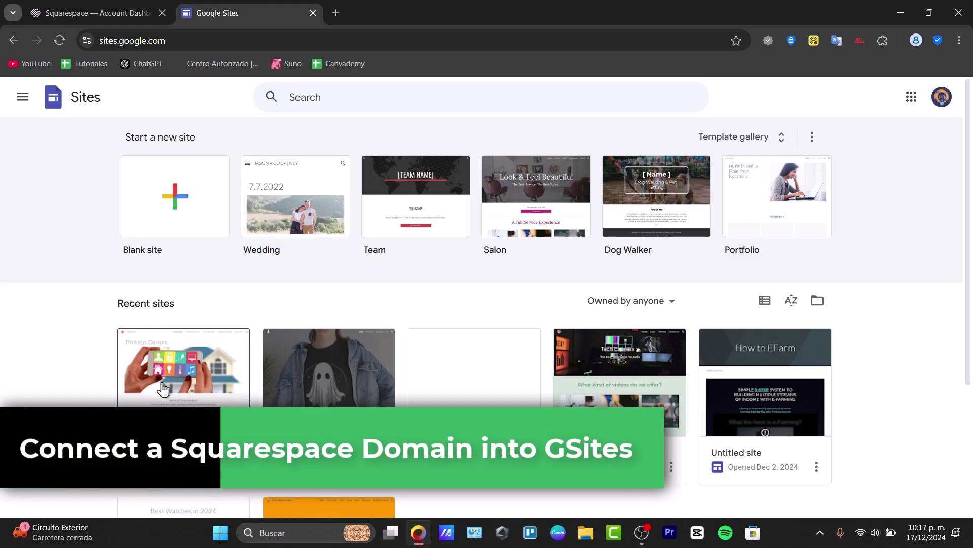
key("F5")
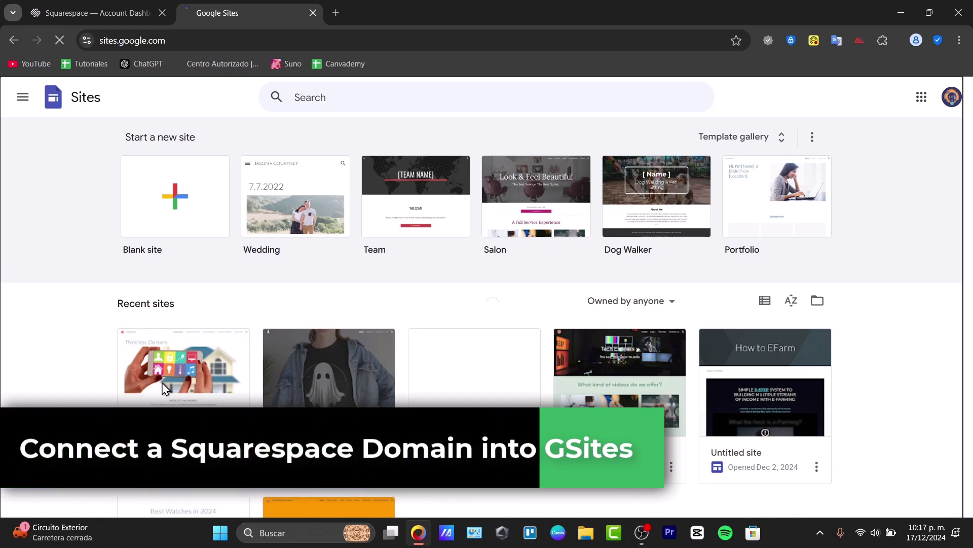
left_click(163, 383)
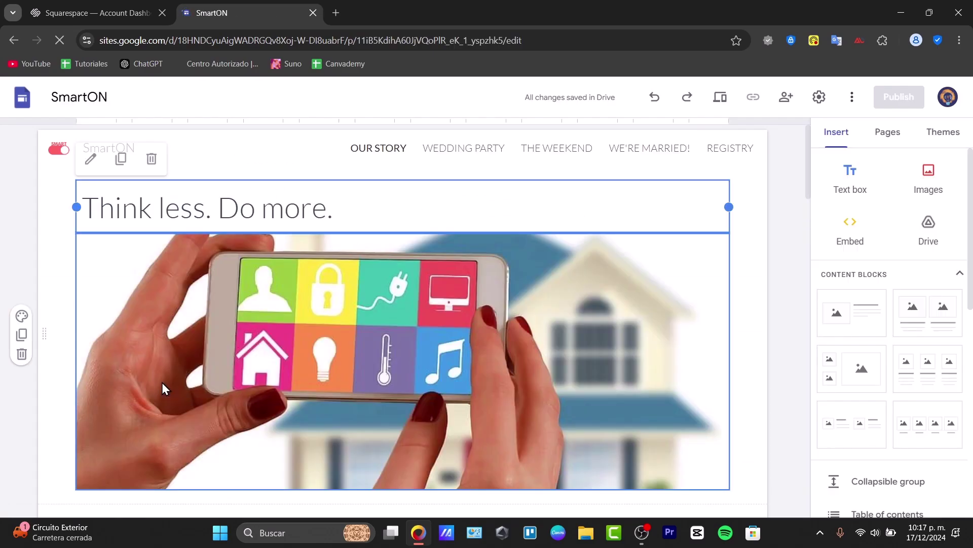
left_click(118, 2)
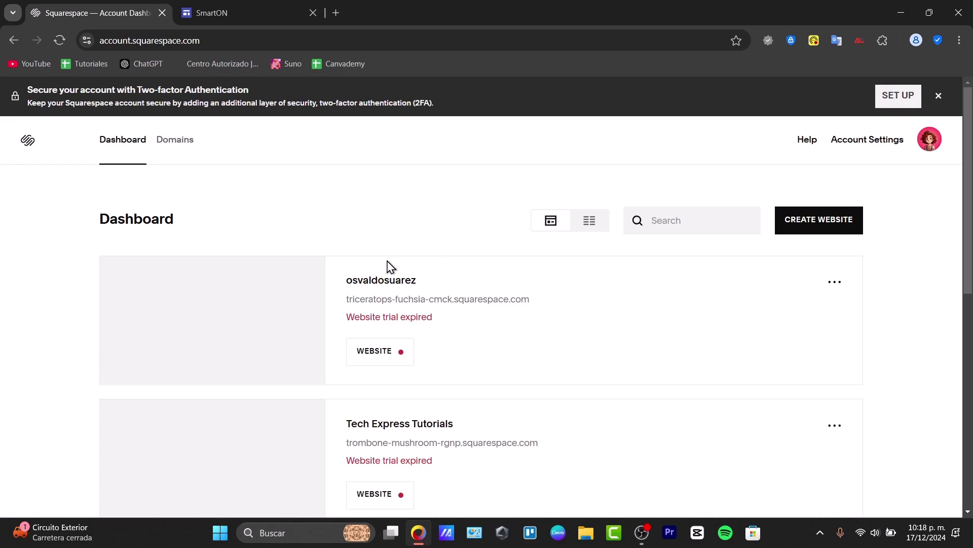
Look through the dashboard's expired-trial websites, then show the Domains list with churubunker.com.
scroll(391, 265, "down", 6)
scroll(370, 256, "up", 6)
scroll(398, 289, "down", 9)
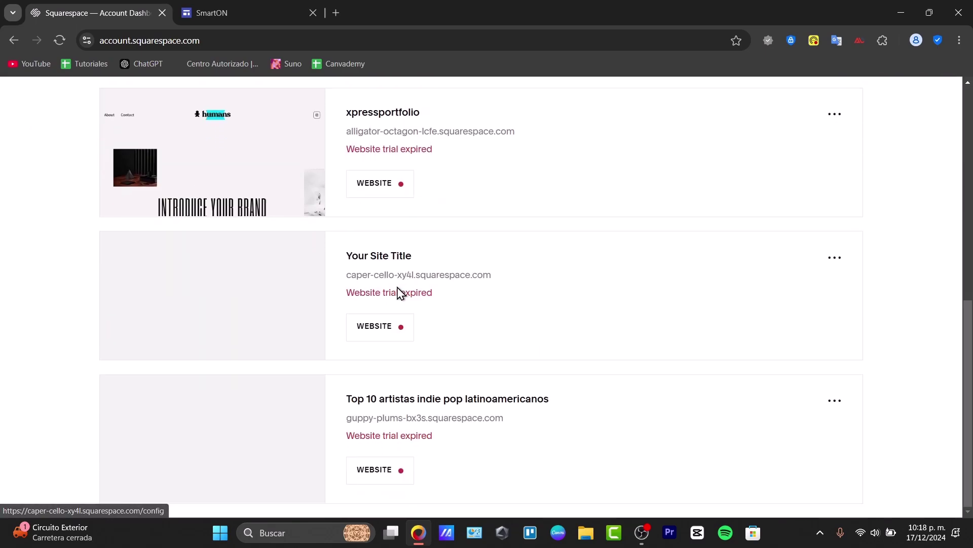
scroll(398, 293, "up", 10)
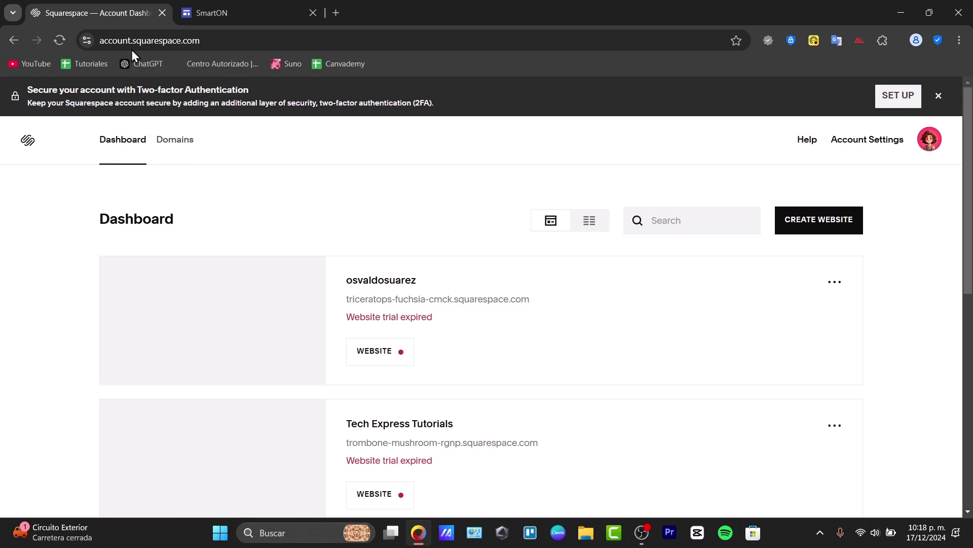
left_click(189, 141)
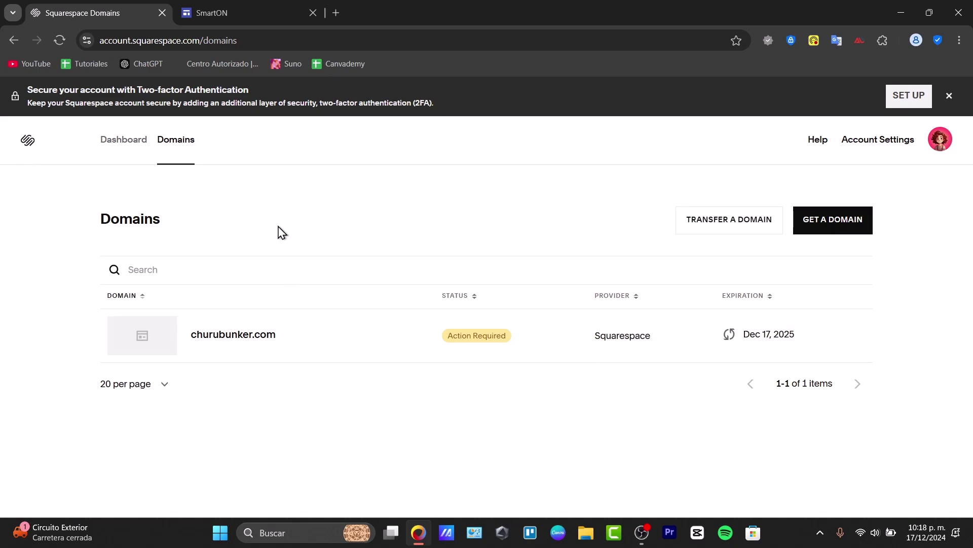
Search Squarespace for a new domain named 'sthwht'.
left_click(866, 225)
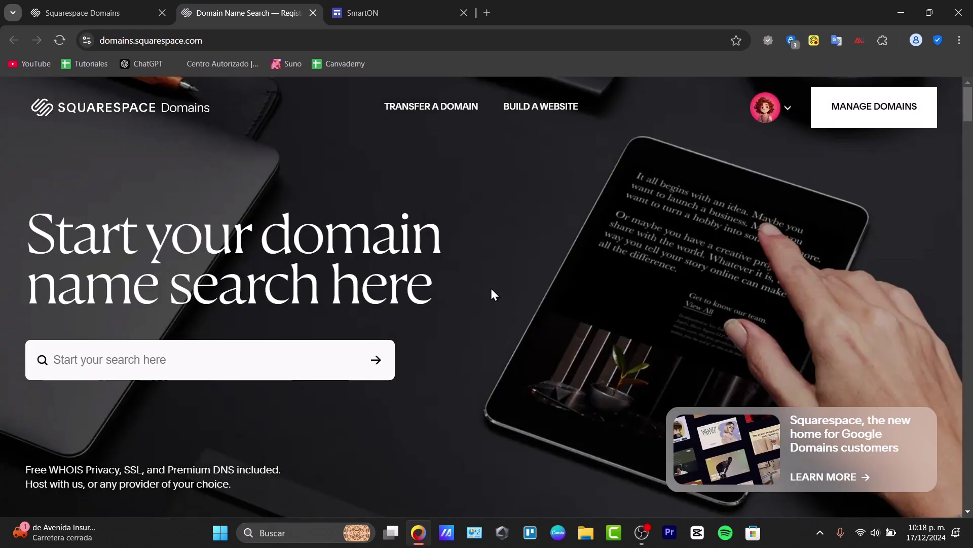
left_click(254, 347)
type("sthwht")
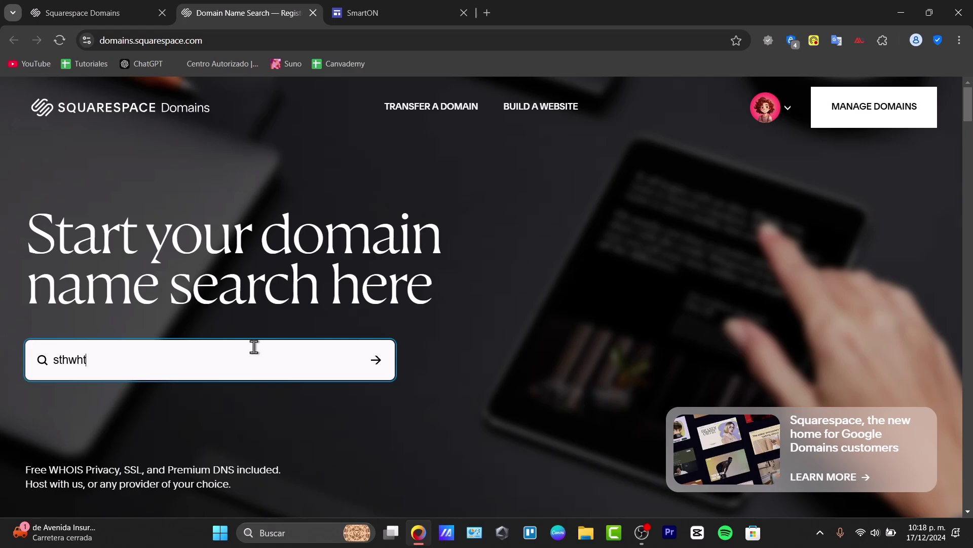
key("Return")
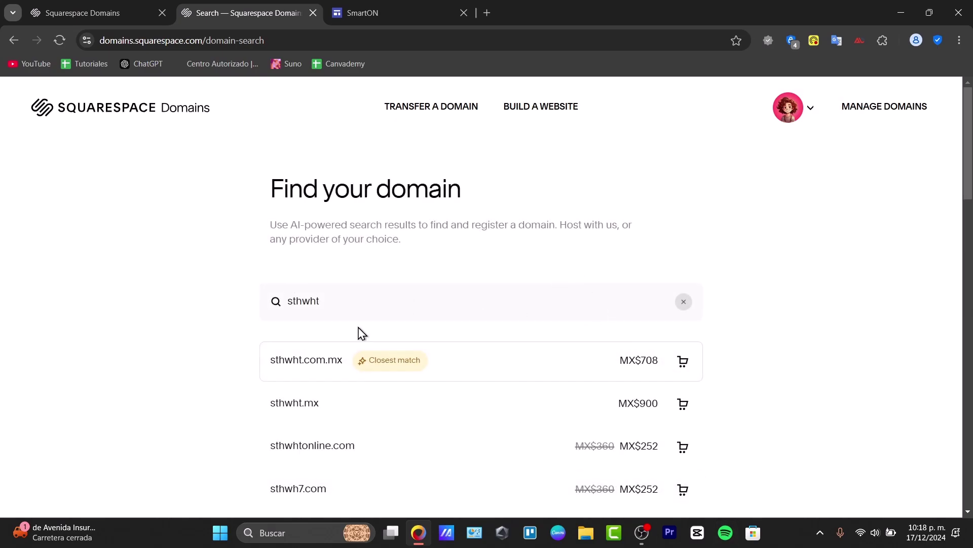
Add sthwht.mx to the cart and start its 3-year MX$2,700.00 checkout.
scroll(362, 334, "down", 4)
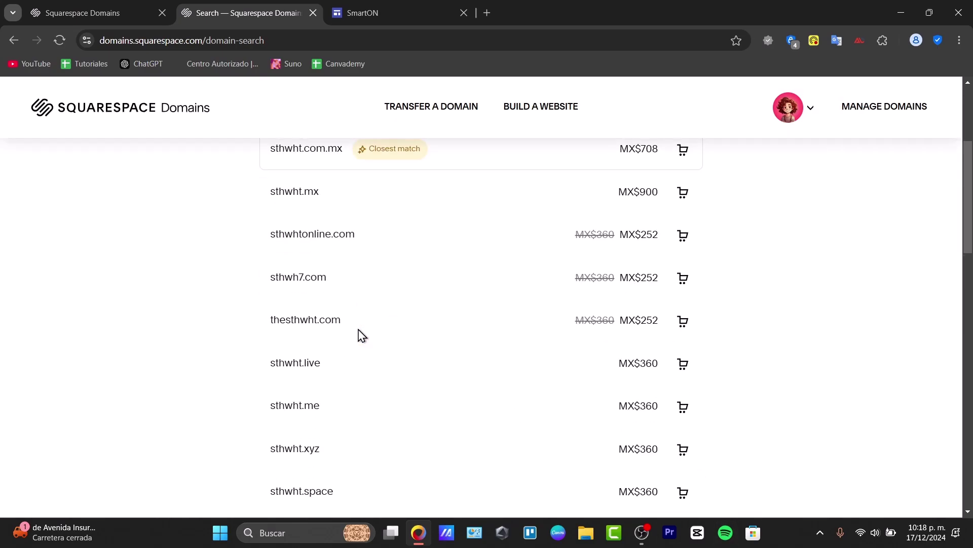
left_click(320, 208)
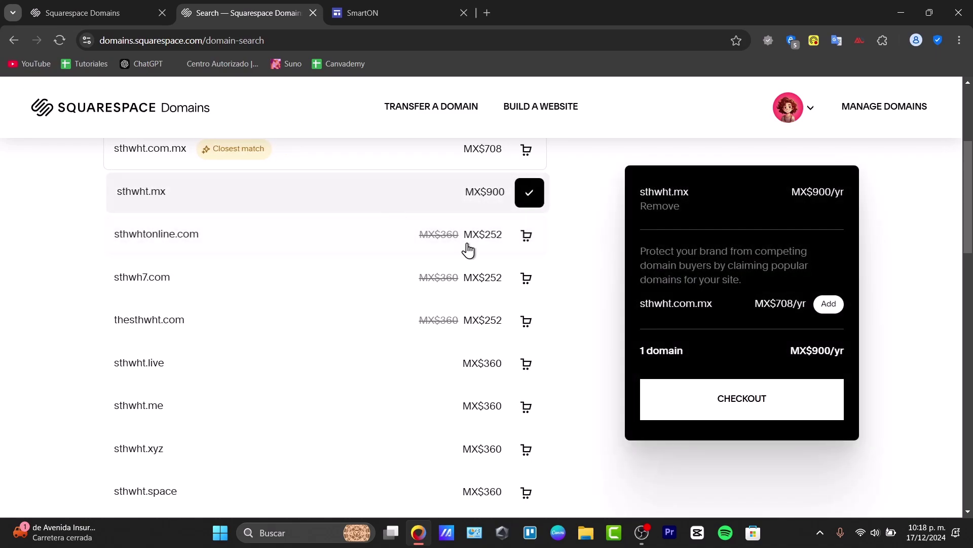
left_click(759, 408)
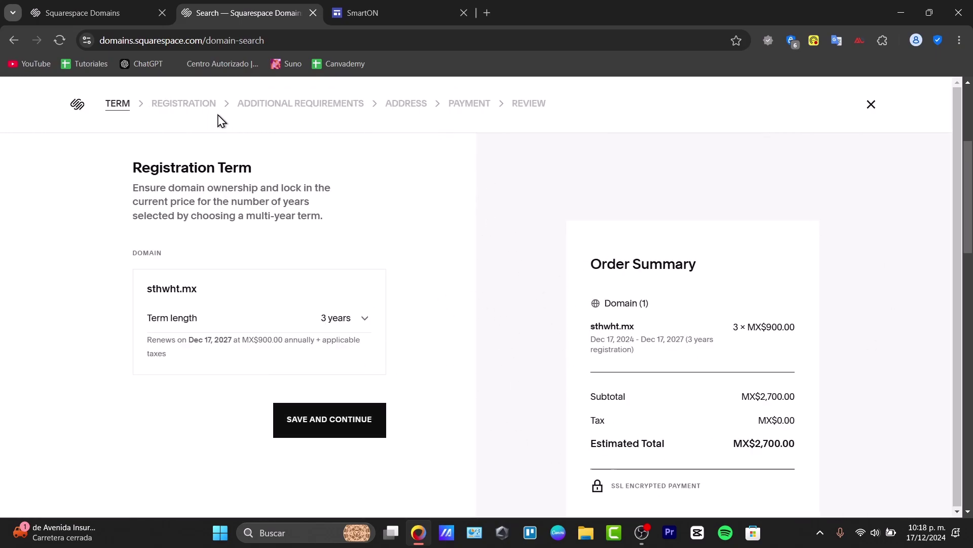
left_click(114, 11)
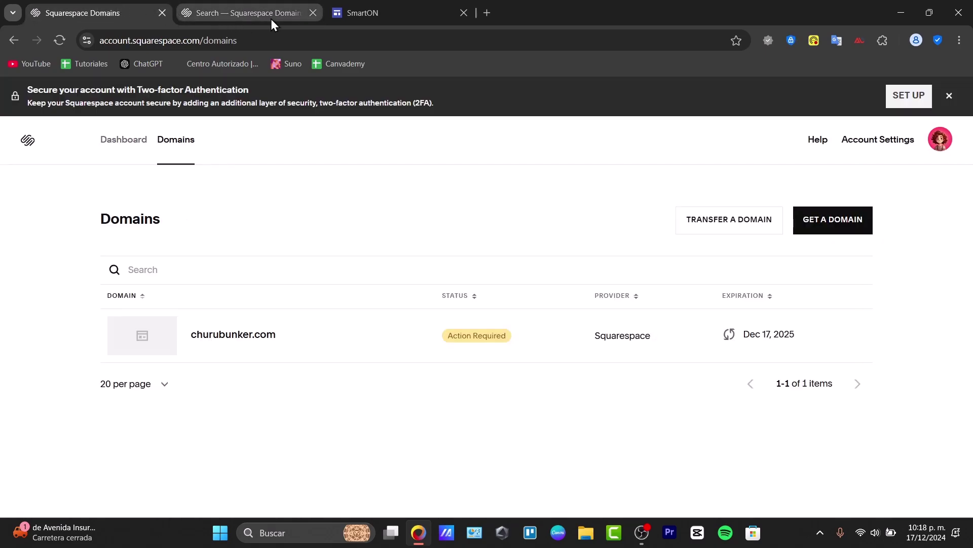
Close the domain search tab and view churubunker.com's overview with its email-verification notice.
left_click(313, 14)
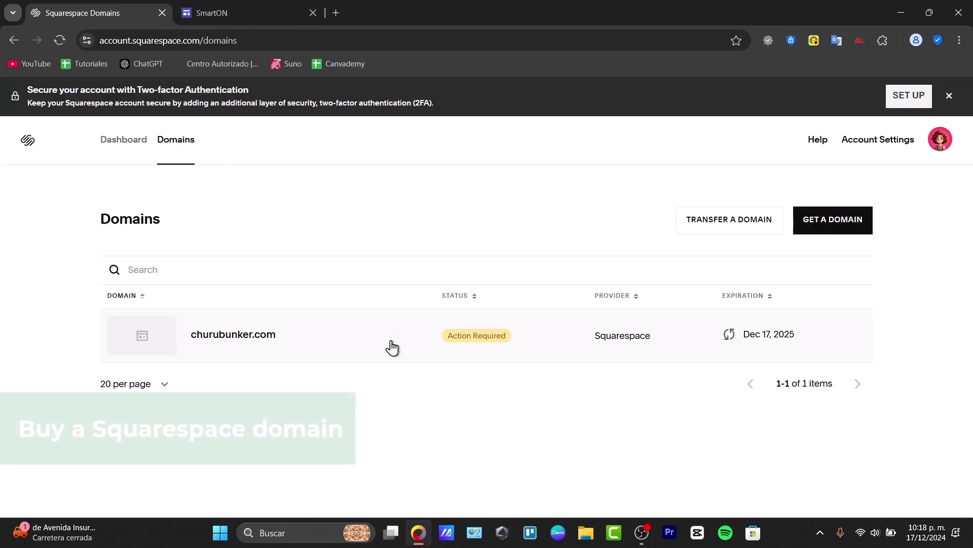
left_click(504, 349)
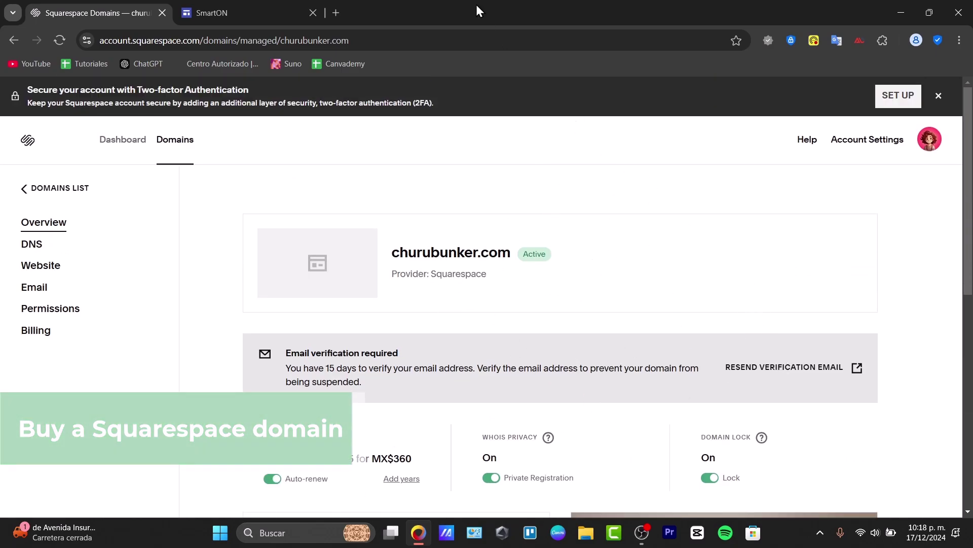
left_click(336, 13)
Open Gmail on the second Google account and close the first account's inbox tab.
type("gm")
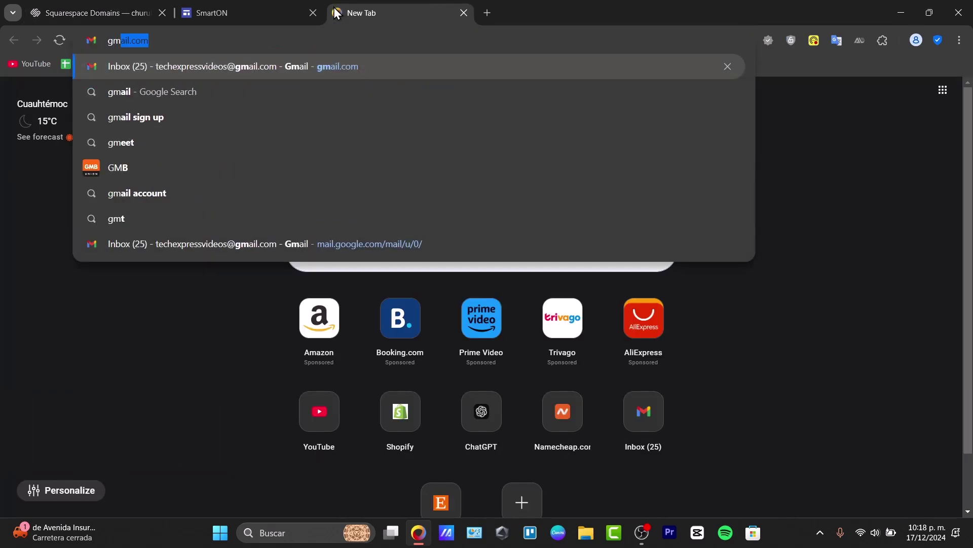
key("Return")
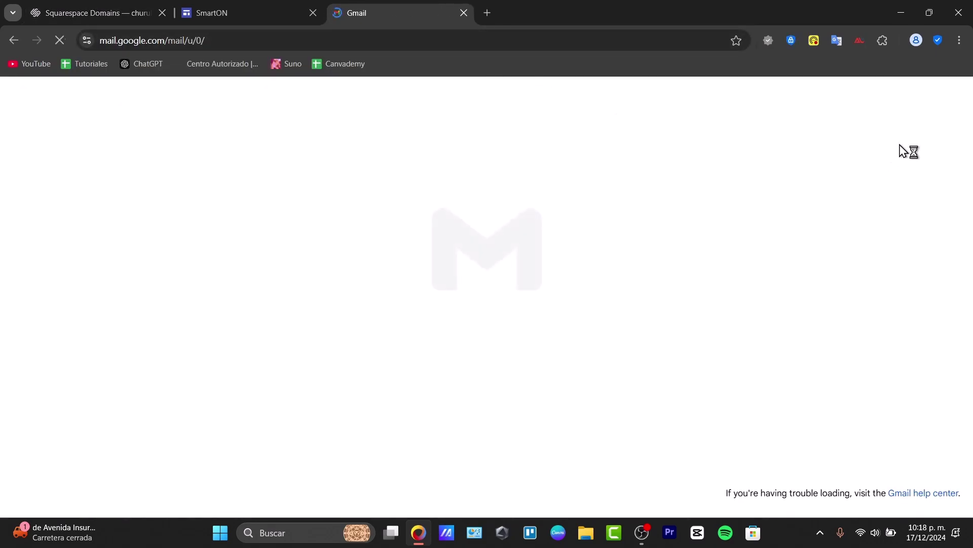
left_click(953, 102)
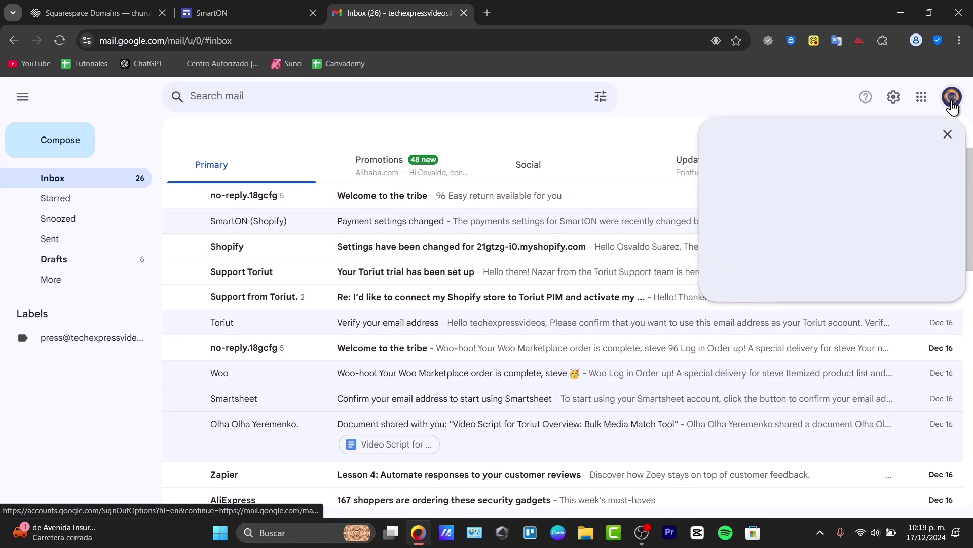
left_click(801, 336)
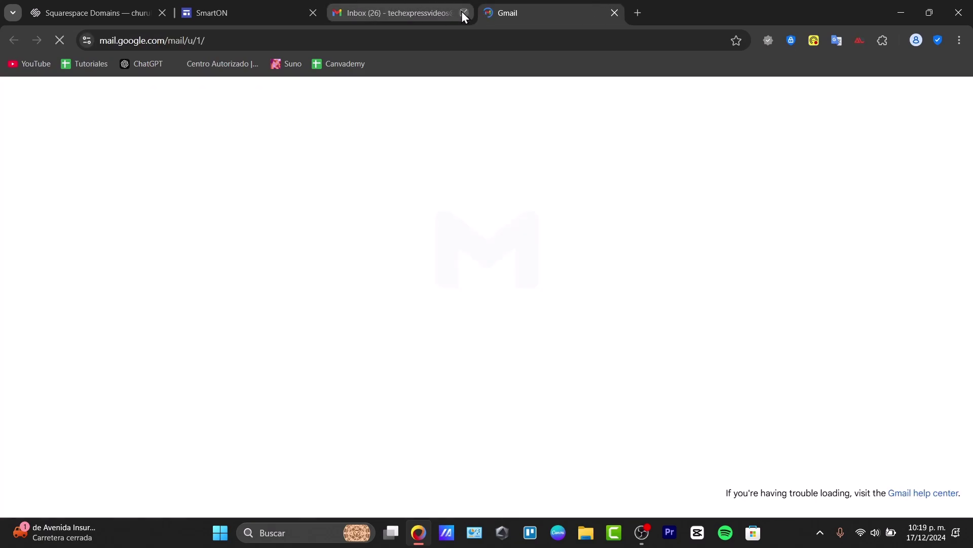
left_click(463, 13)
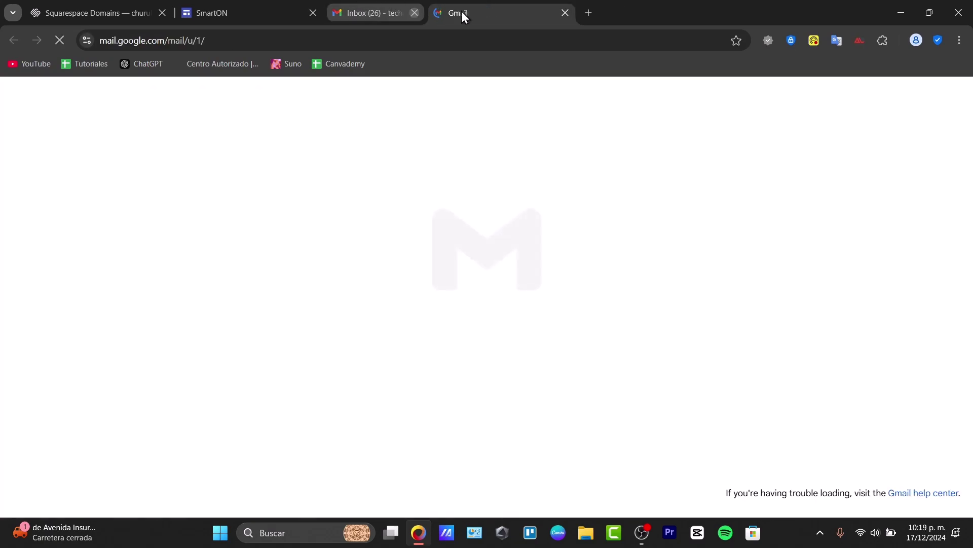
left_click(311, 201)
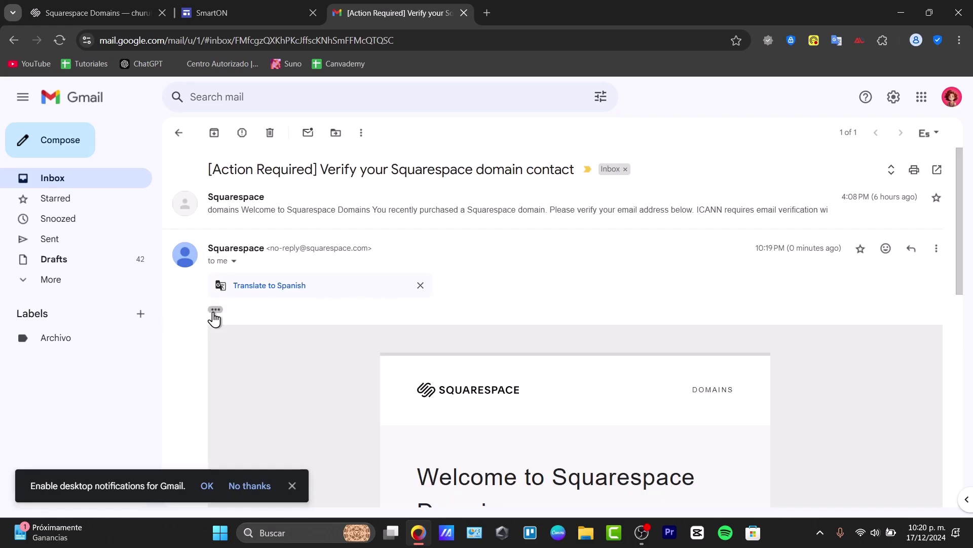
Verify the domain contact email from Squarespace's verification message.
left_click(215, 310)
scroll(588, 335, "down", 4)
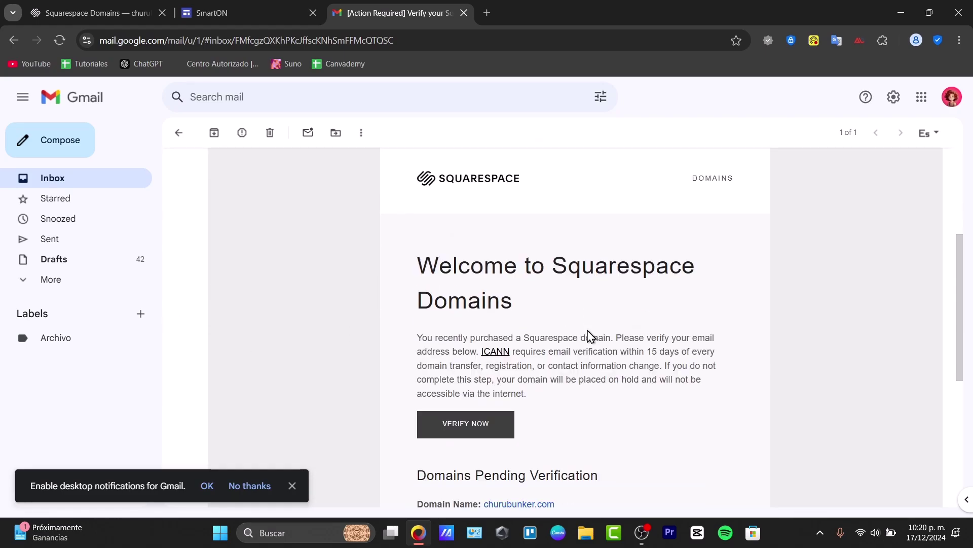
left_click(495, 426)
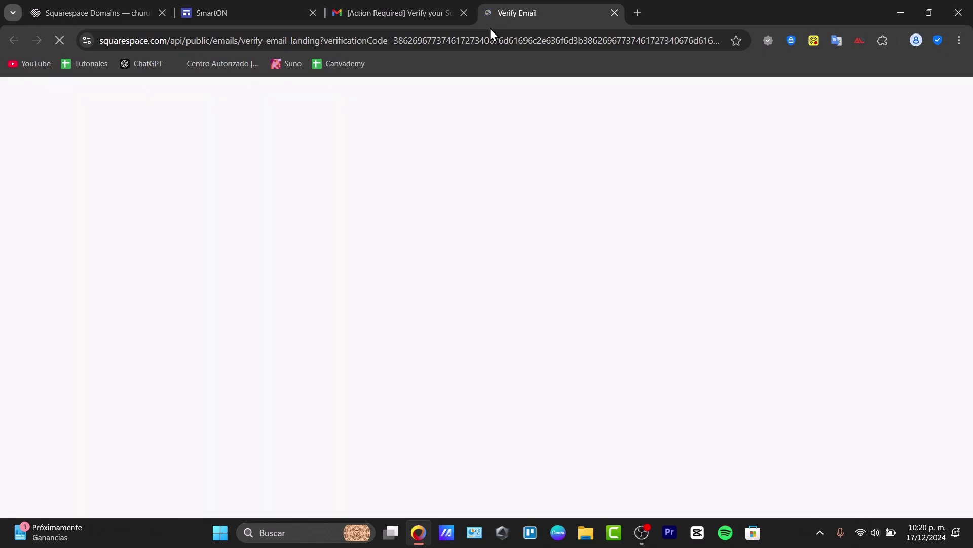
View churubunker.com's DNS settings with its google-site-verification TXT and www CNAME records.
left_click(472, 345)
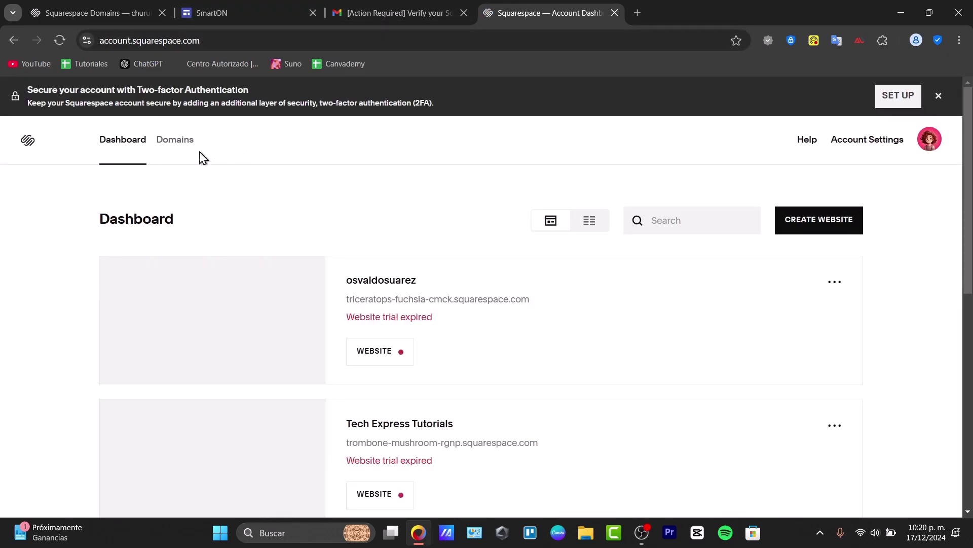
left_click(175, 140)
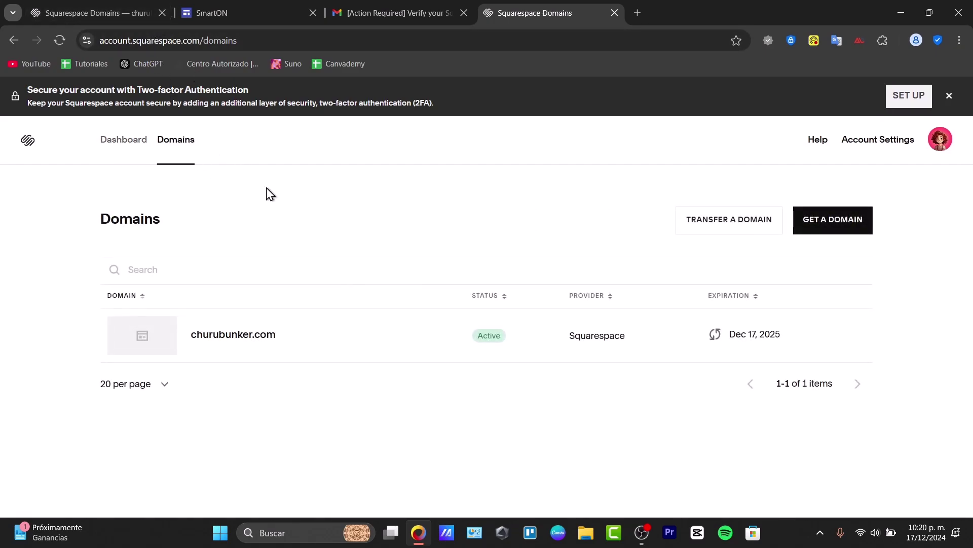
left_click(249, 341)
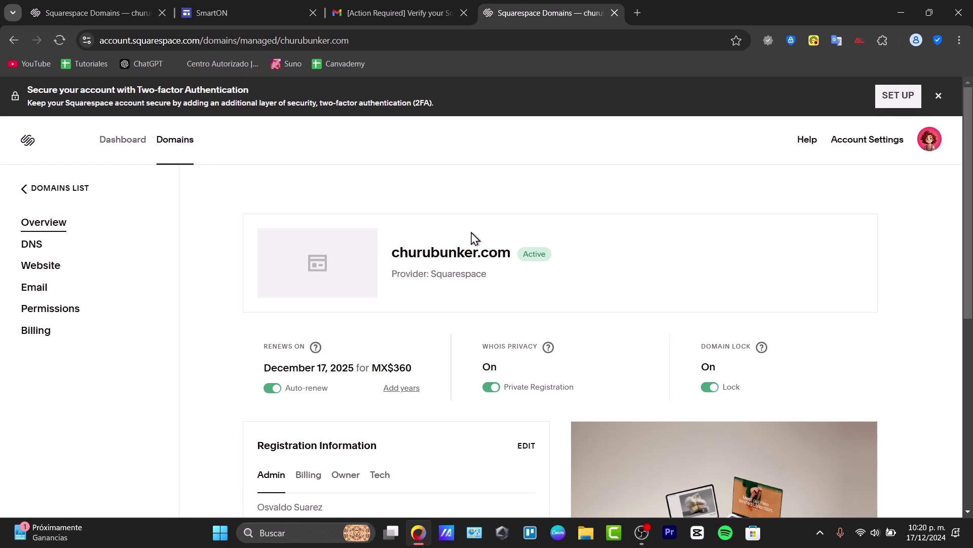
left_click(63, 246)
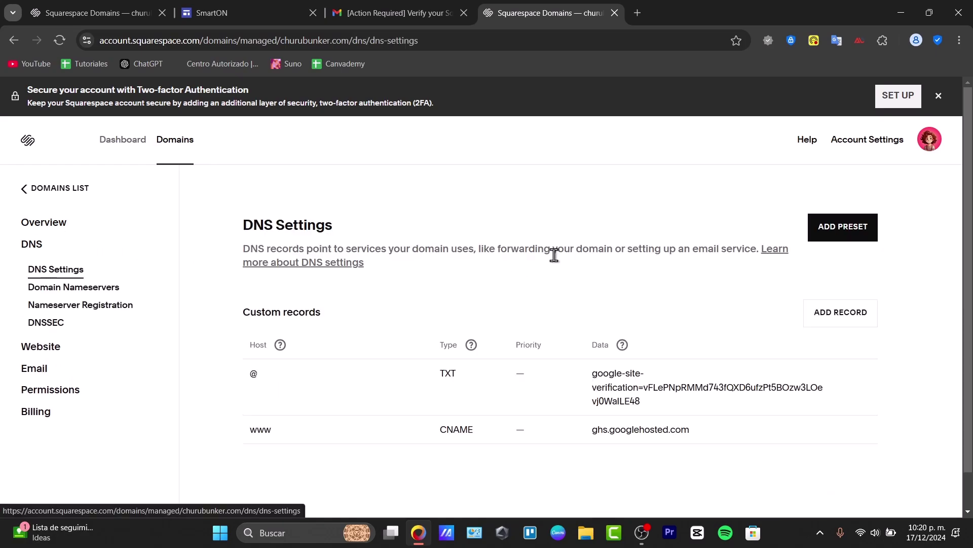
scroll(557, 262, "down", 1)
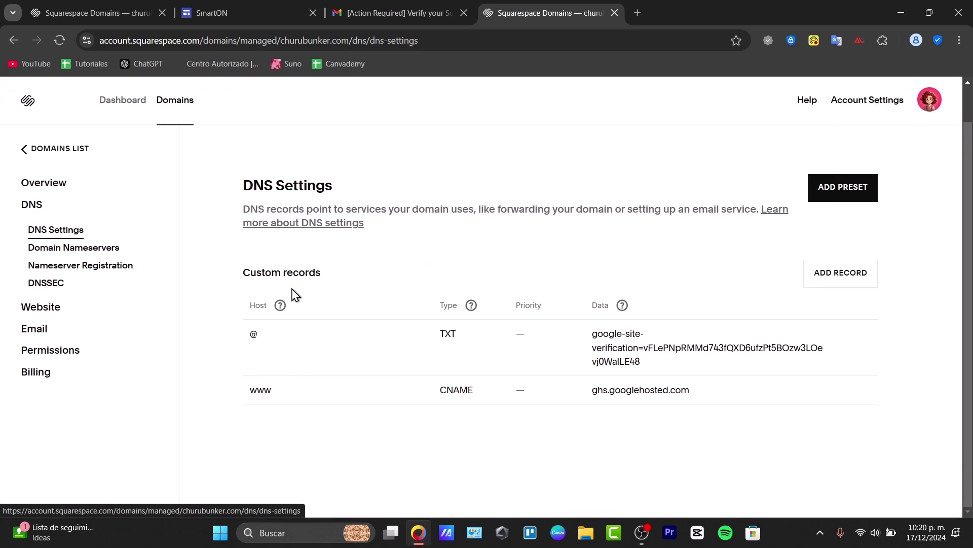
left_click_drag(245, 272, 348, 267)
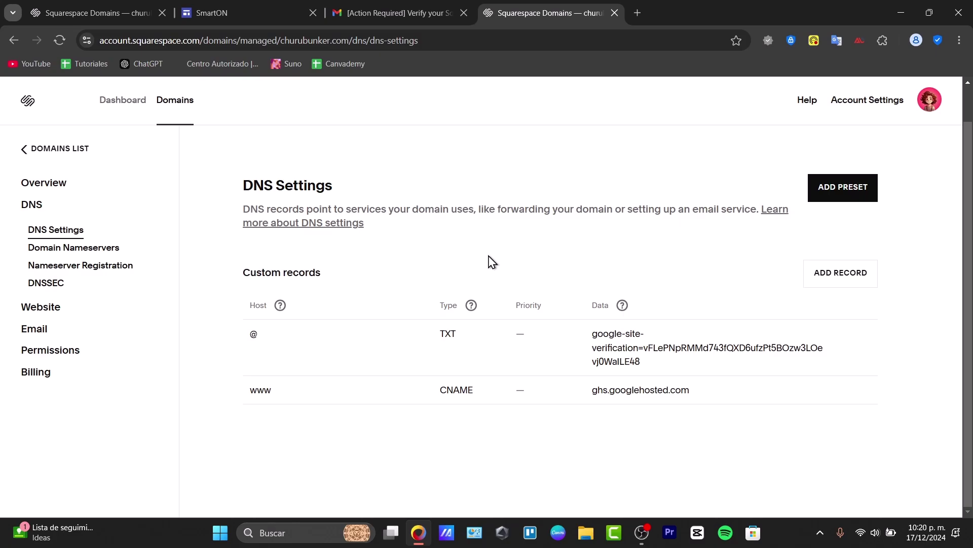
left_click(233, 3)
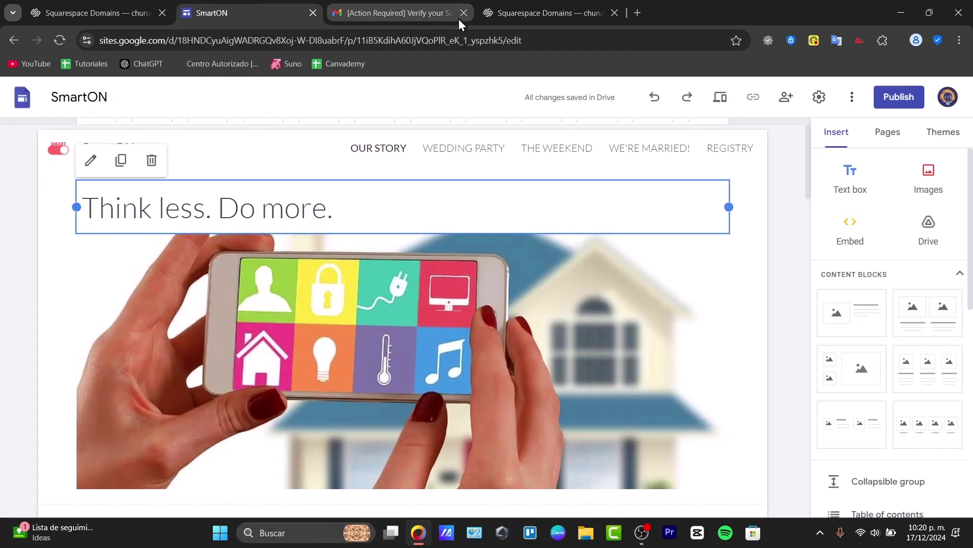
Close the Gmail tab and reach SmartON's Custom domains settings through the Publish dialog.
left_click(464, 13)
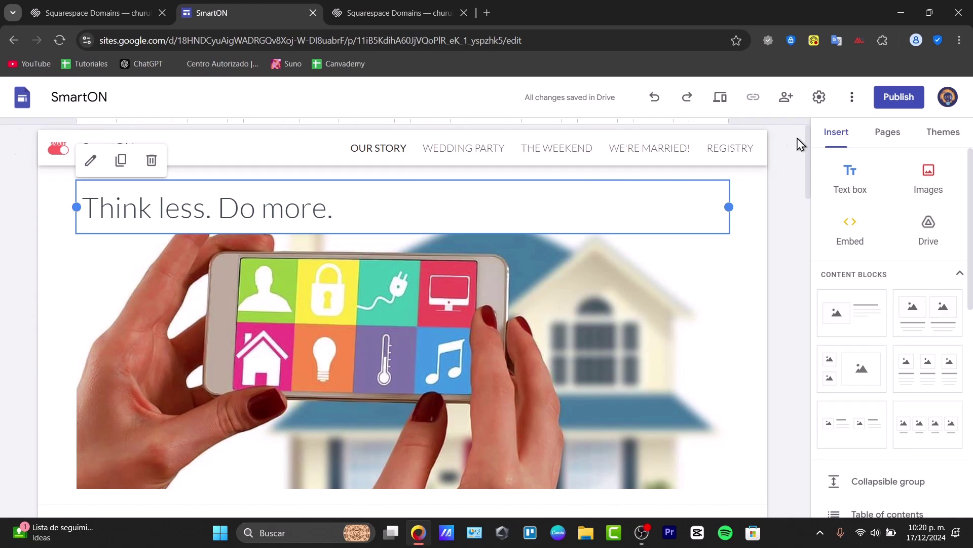
left_click(881, 101)
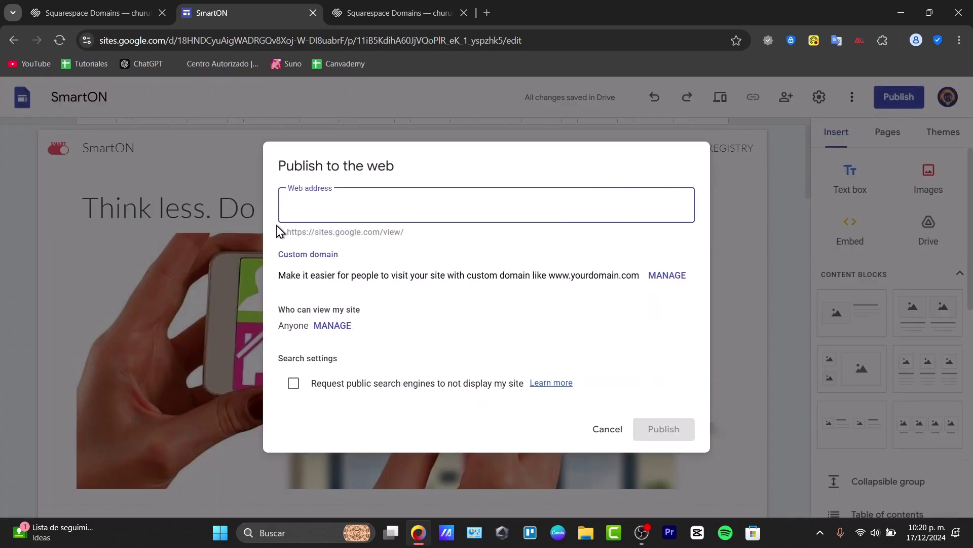
left_click_drag(279, 232, 412, 240)
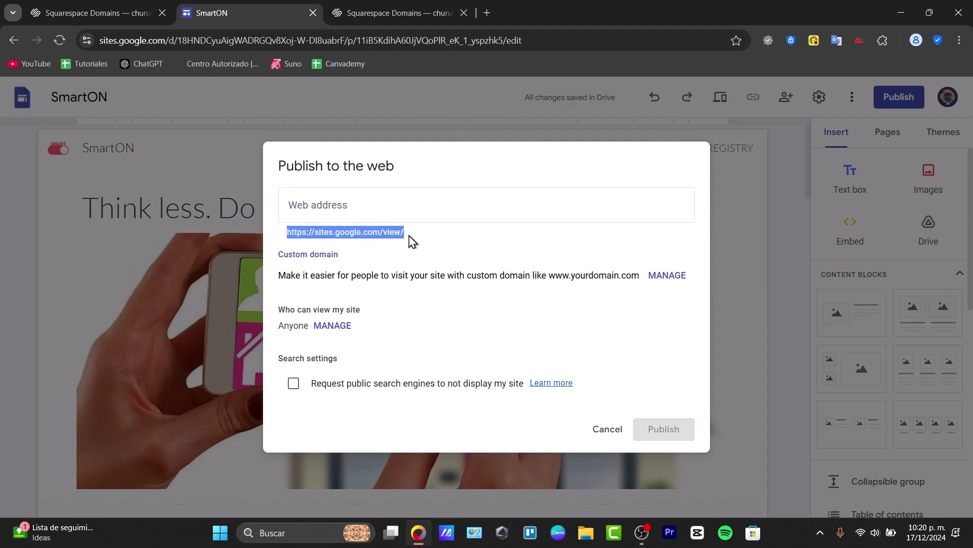
left_click(368, 205)
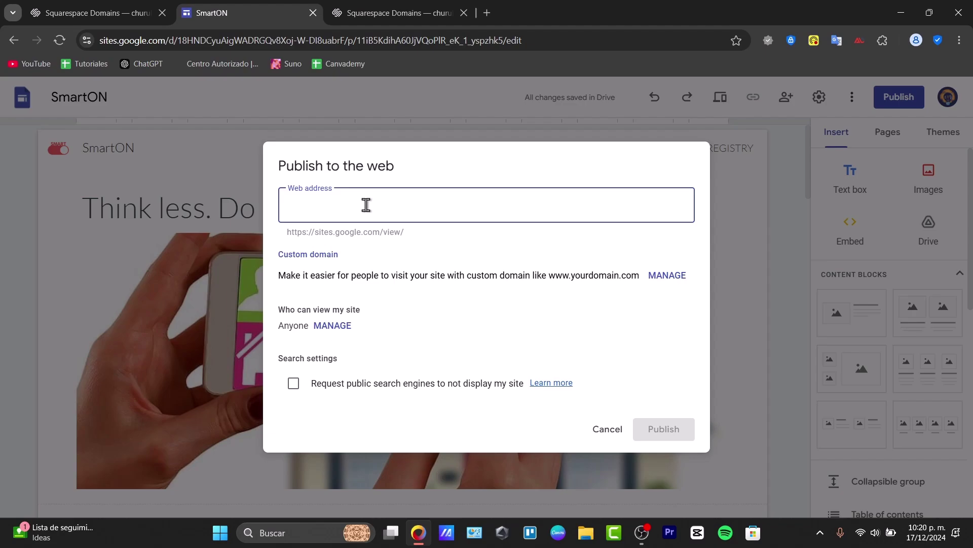
left_click(654, 278)
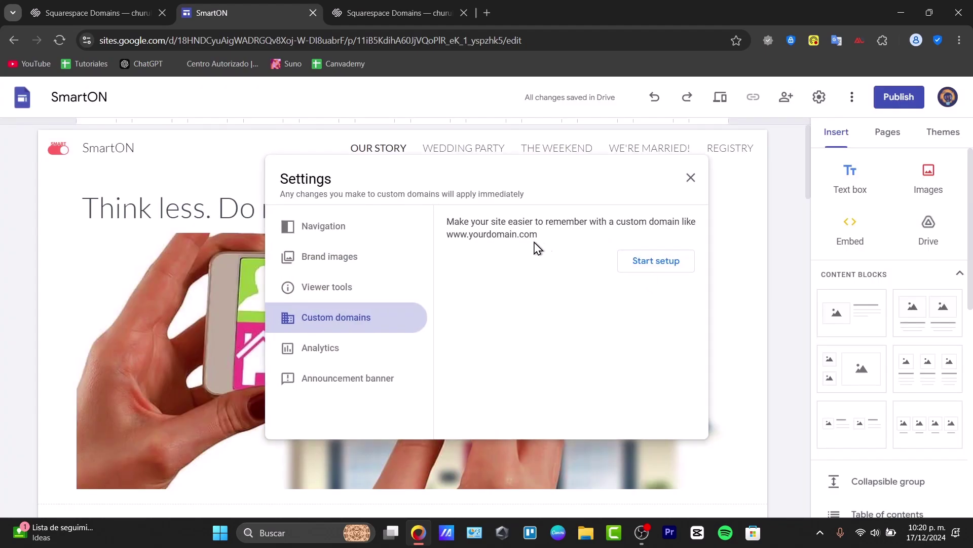
Enter churubunker.info as the custom domain and open its ownership verification in Search Console.
left_click(637, 263)
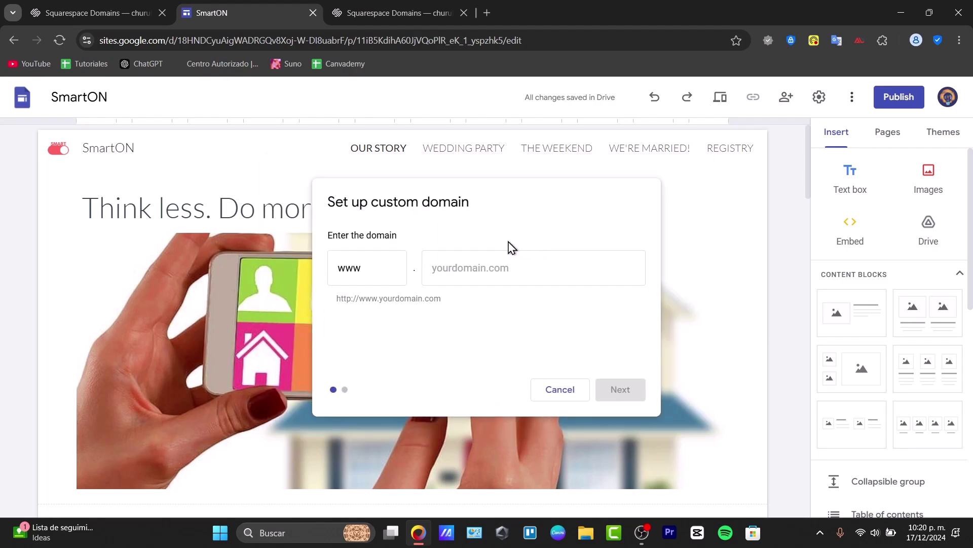
left_click(474, 254)
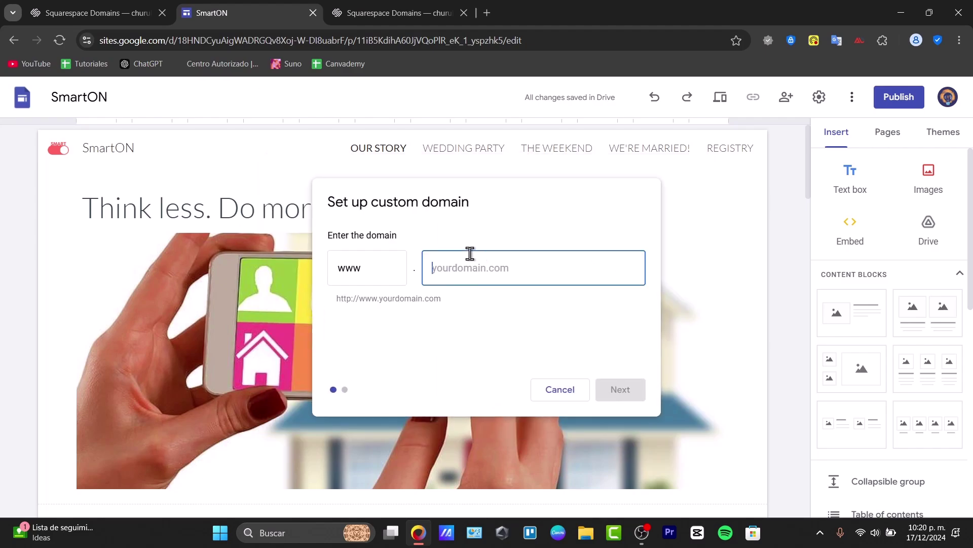
type("23.227.38.65")
double_click(495, 269)
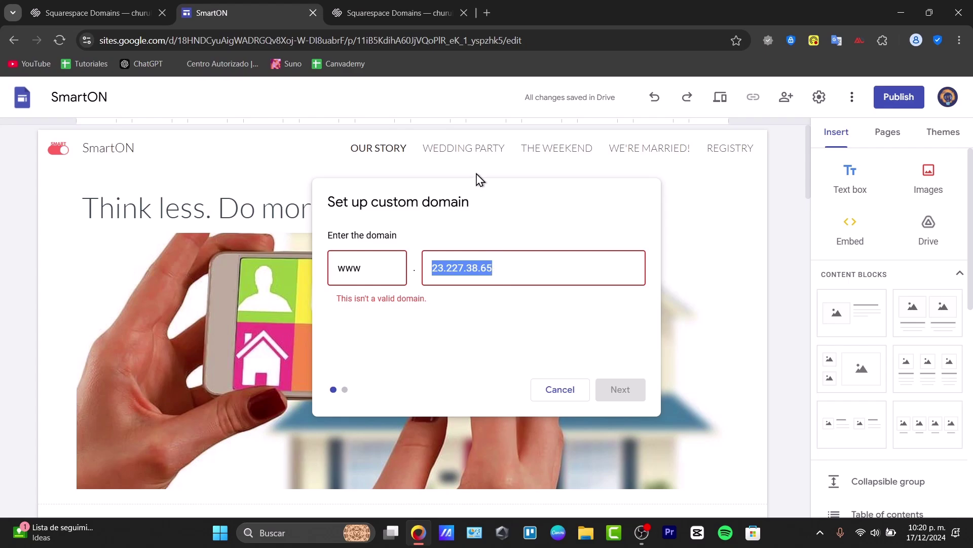
type("churubunker.info")
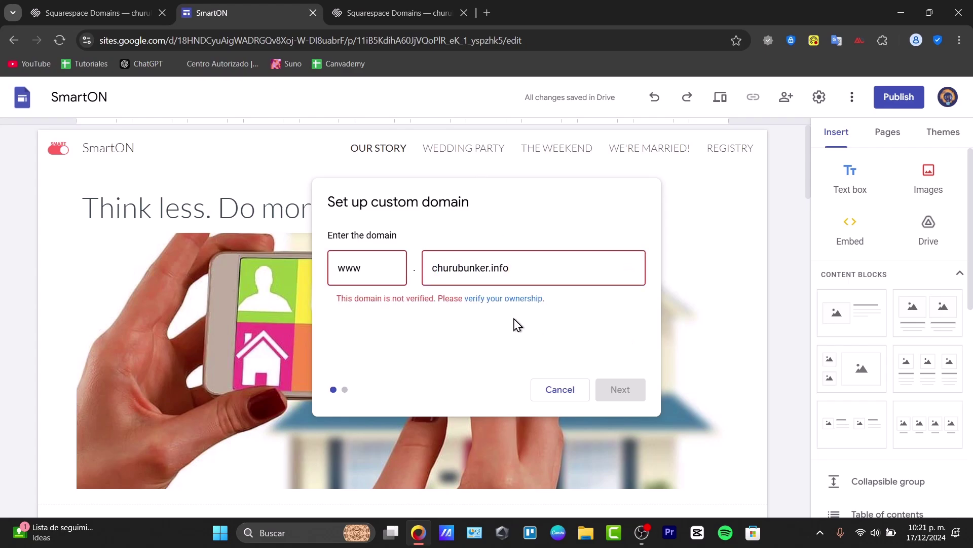
left_click_drag(350, 299, 561, 304)
left_click(563, 306)
left_click(498, 303)
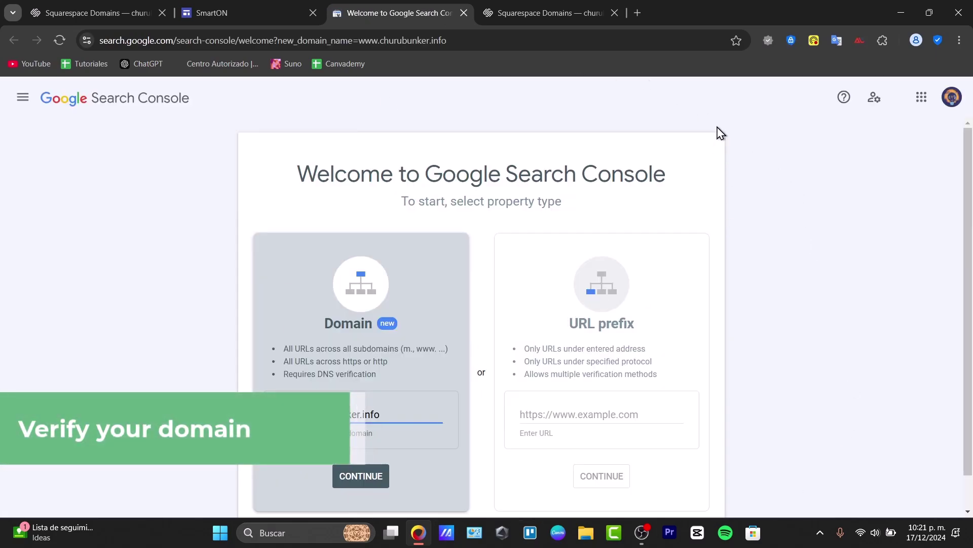
Compare the Search Console welcome page against the domain entered in the site editor.
left_click_drag(428, 174, 670, 185)
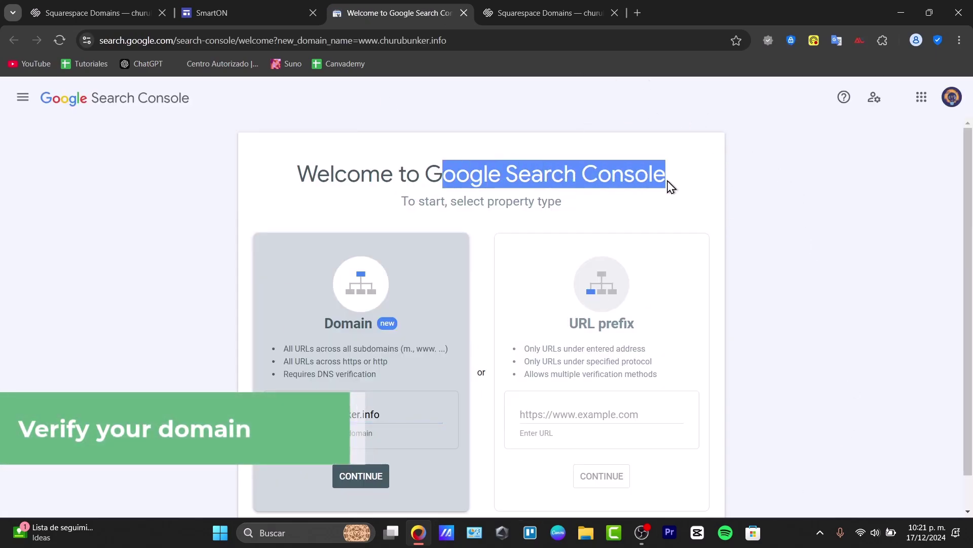
left_click(739, 188)
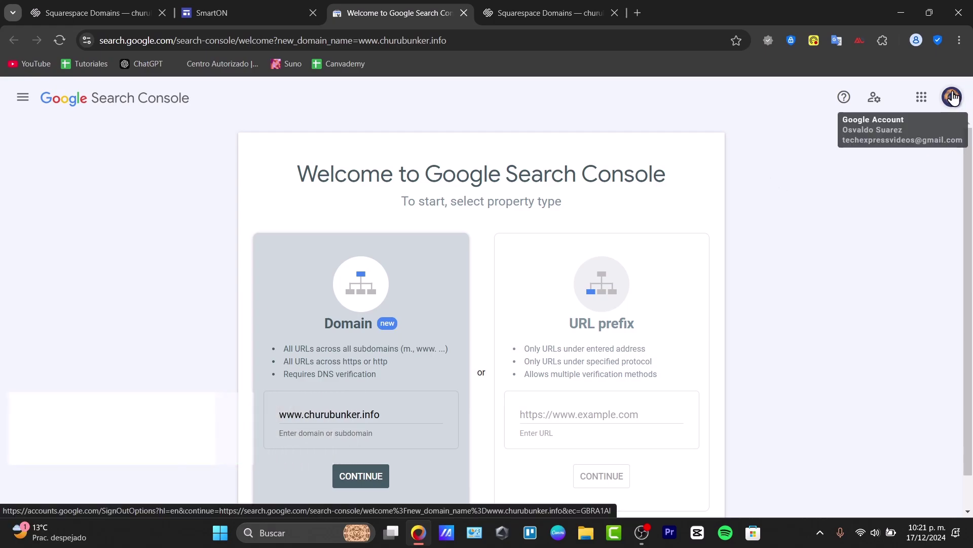
left_click(210, 13)
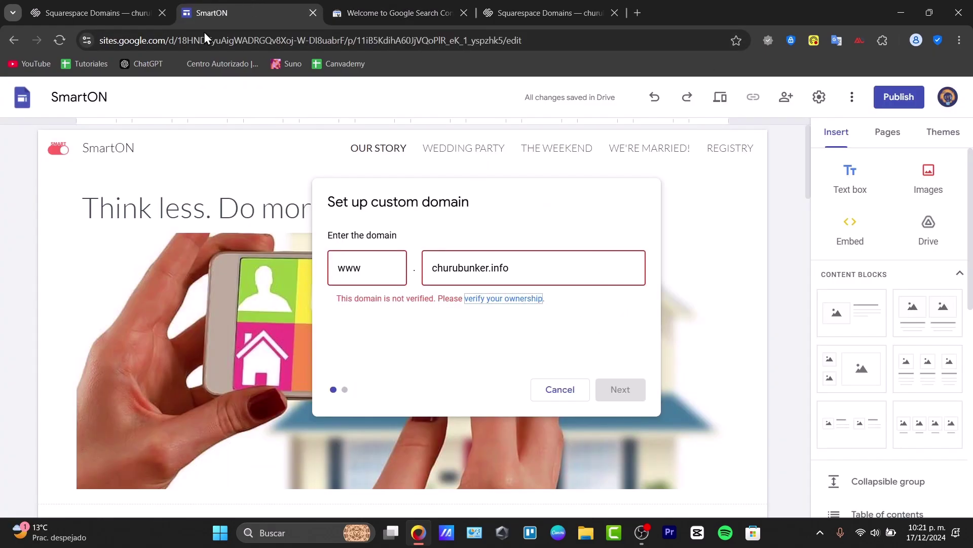
left_click(391, 2)
left_click(294, 4)
left_click(371, 3)
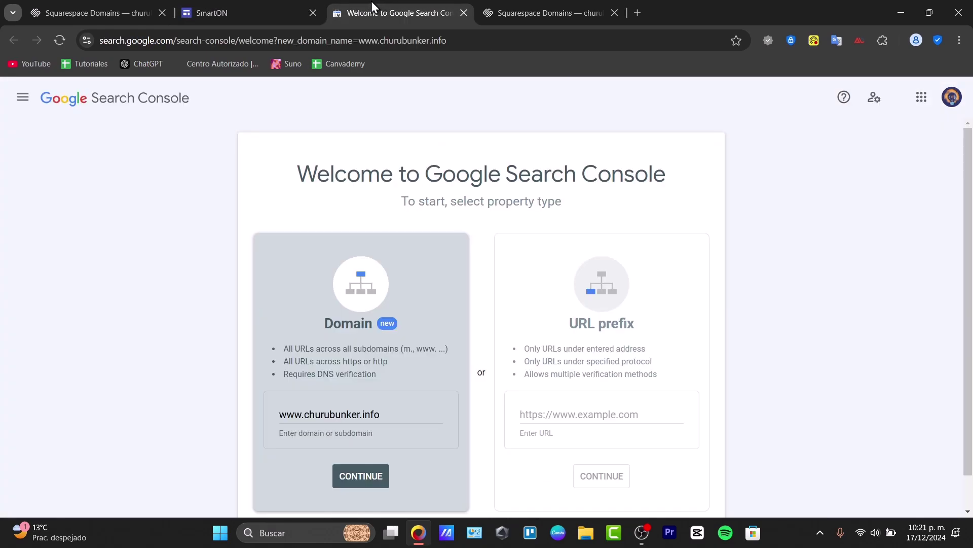
left_click(263, 2)
triple_click(472, 263)
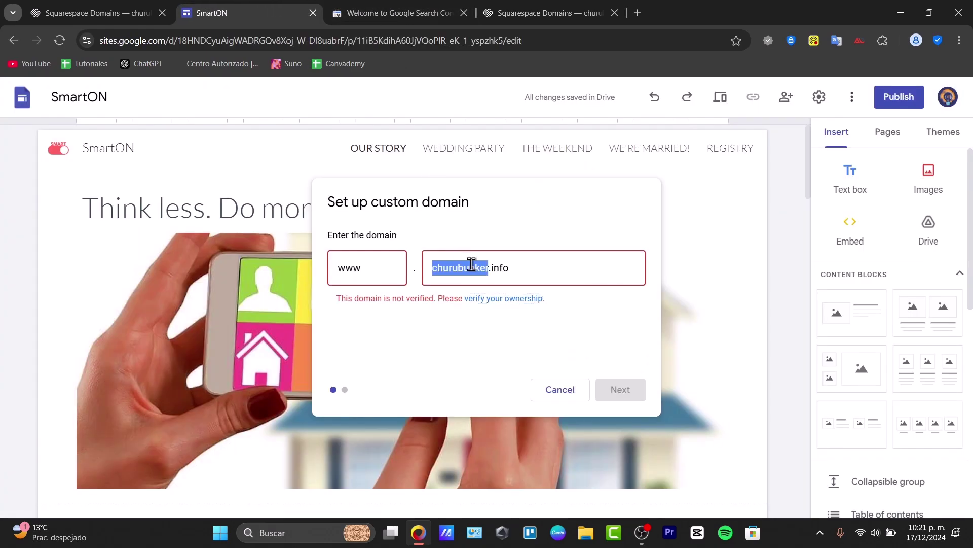
left_click(433, 2)
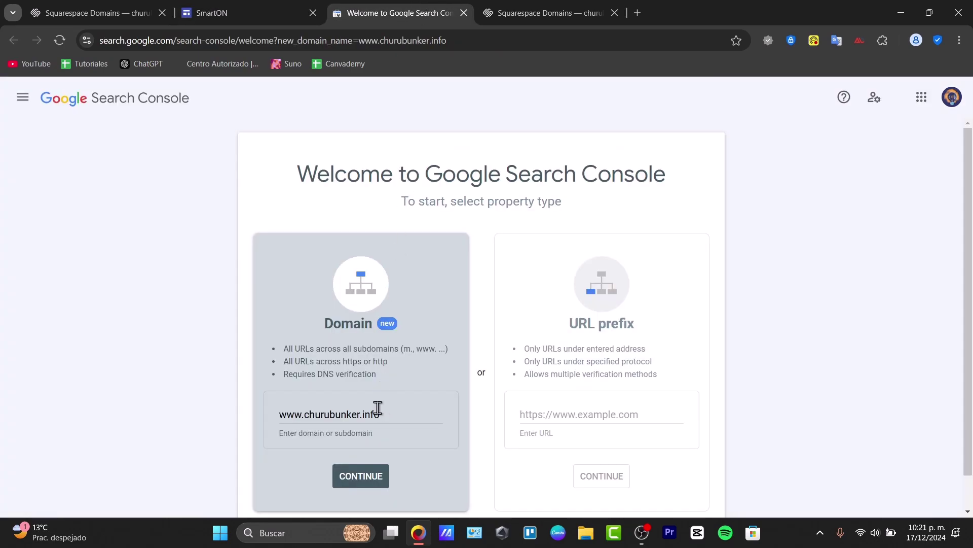
Add churubunker.info as a Domain property and keep the TXT verification record type.
left_click(349, 475)
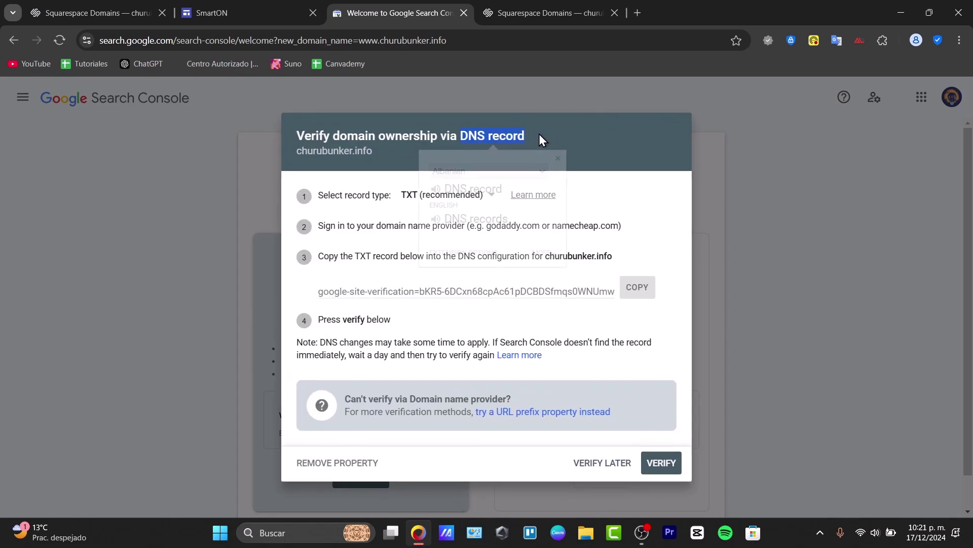
left_click(623, 152)
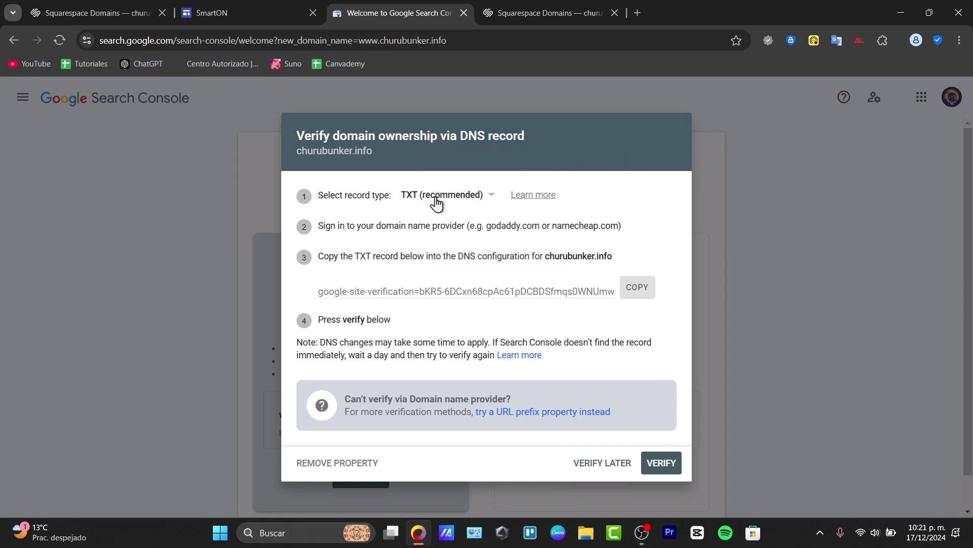
left_click(437, 202)
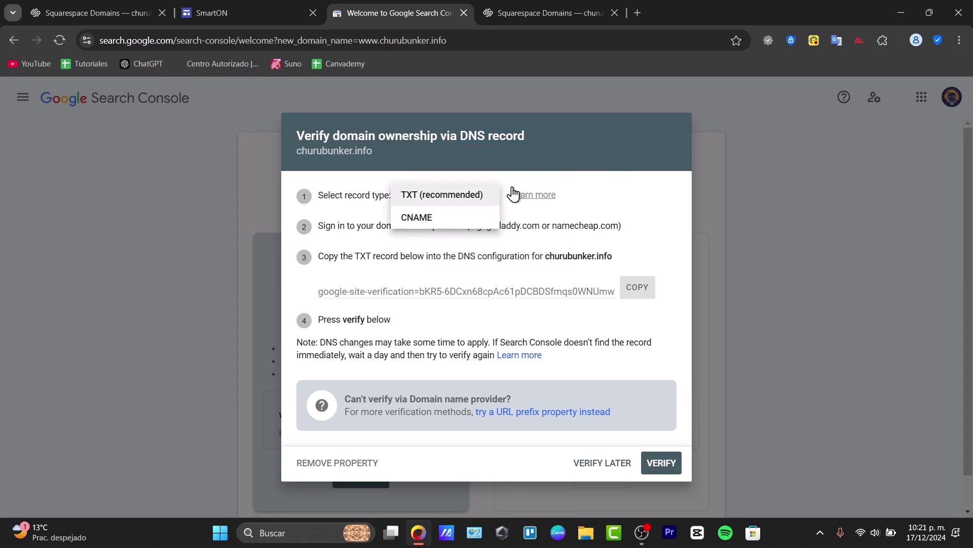
left_click(572, 217)
left_click_drag(353, 291, 618, 287)
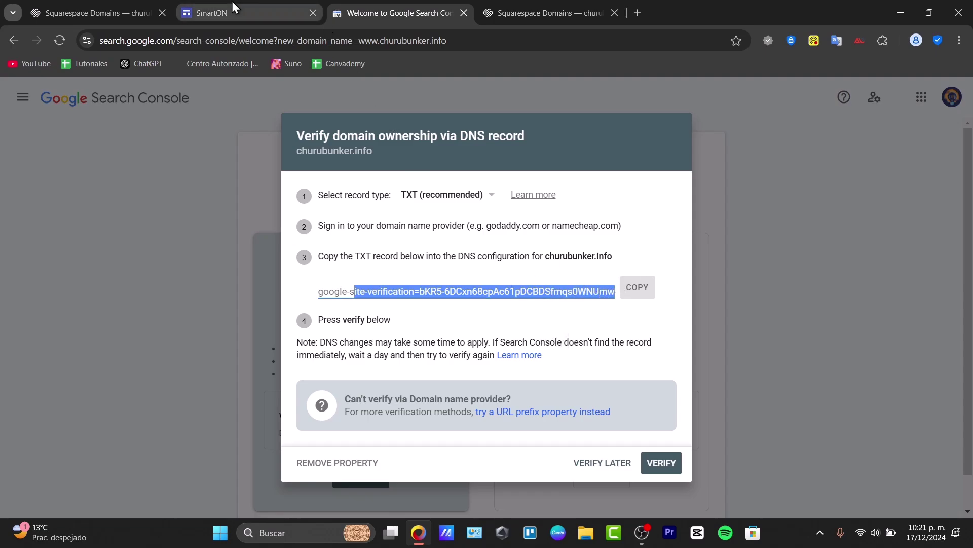
left_click(238, 12)
Open churubunker.com's DNS settings and start adding a new custom record.
left_click(96, 10)
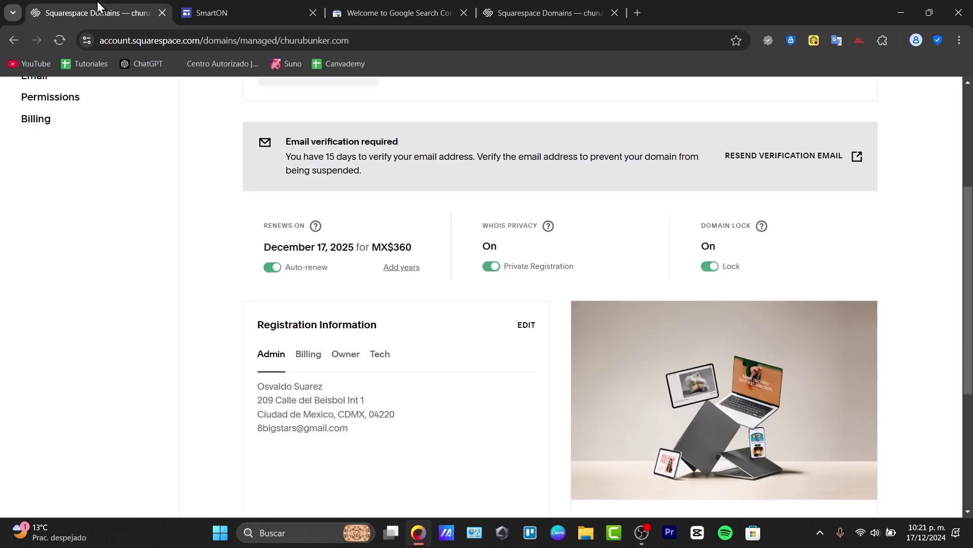
scroll(152, 167, "up", 5)
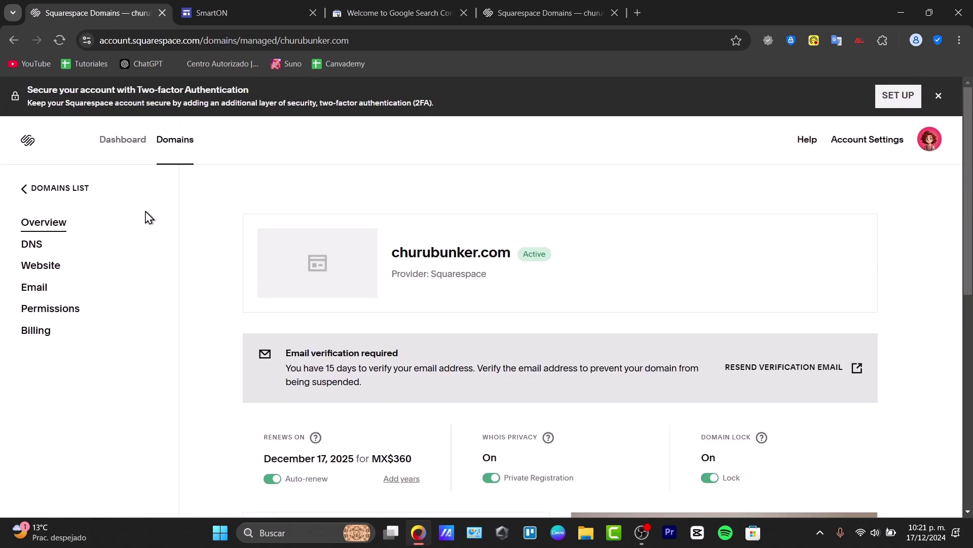
left_click(33, 245)
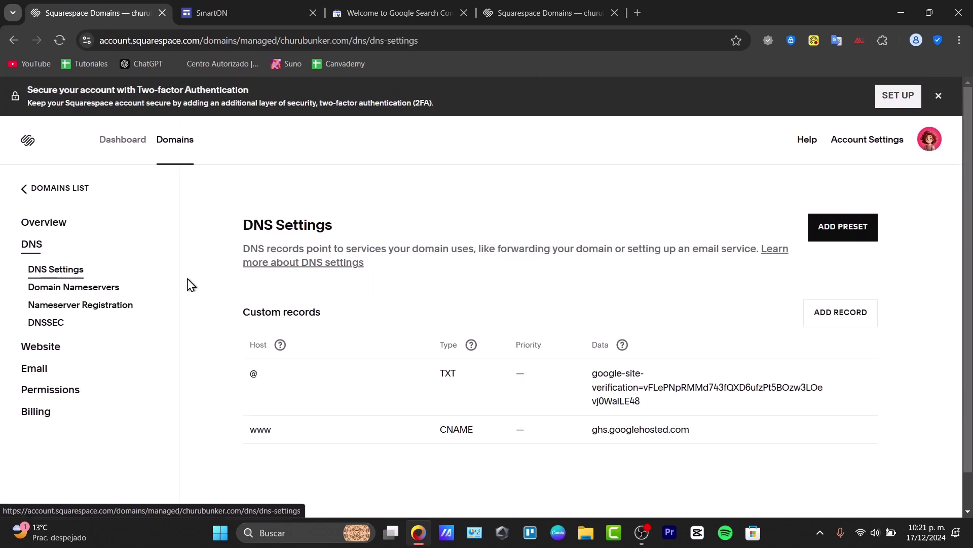
left_click(615, 13)
left_click(845, 315)
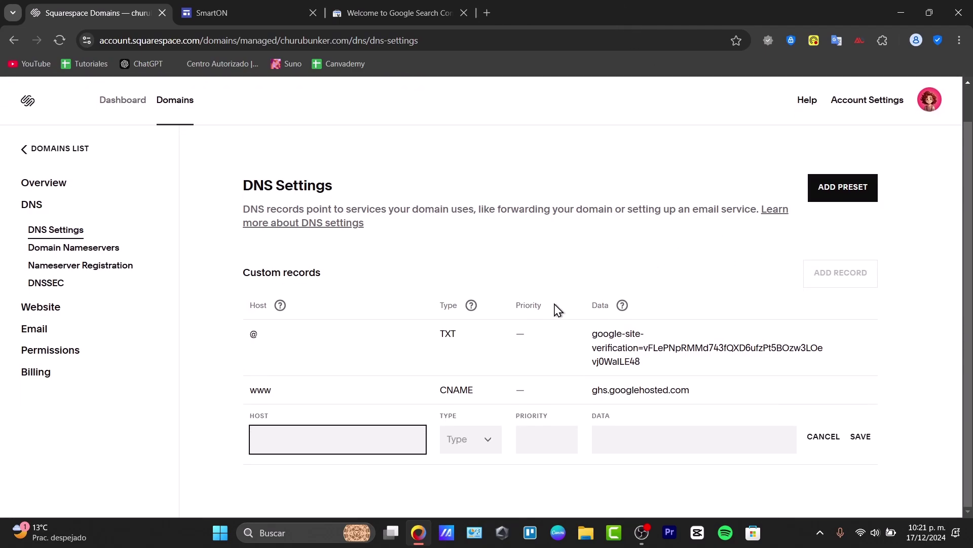
left_click(452, 450)
scroll(462, 459, "down", 2)
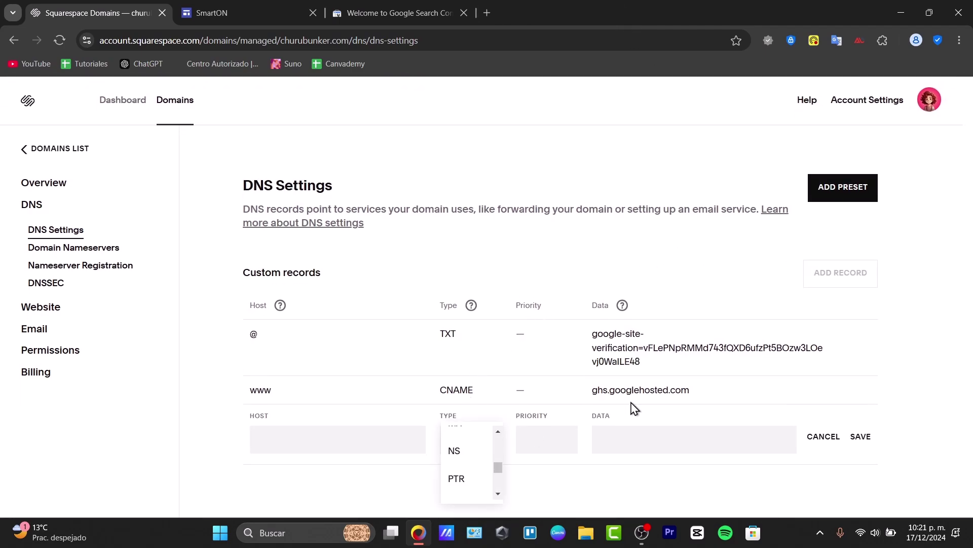
scroll(499, 427, "down", 2)
Make the new record a TXT record holding the Search Console verification string.
left_click(390, 4)
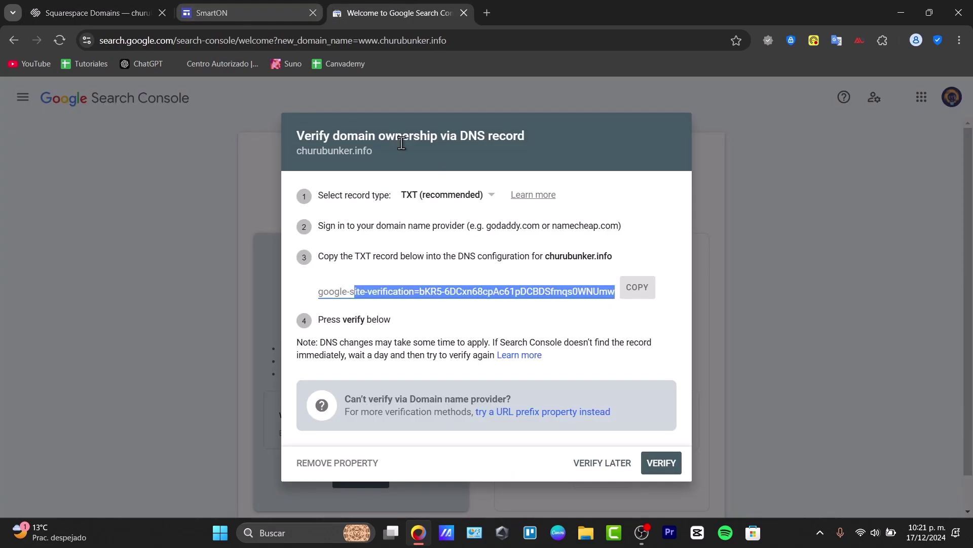
left_click(119, 9)
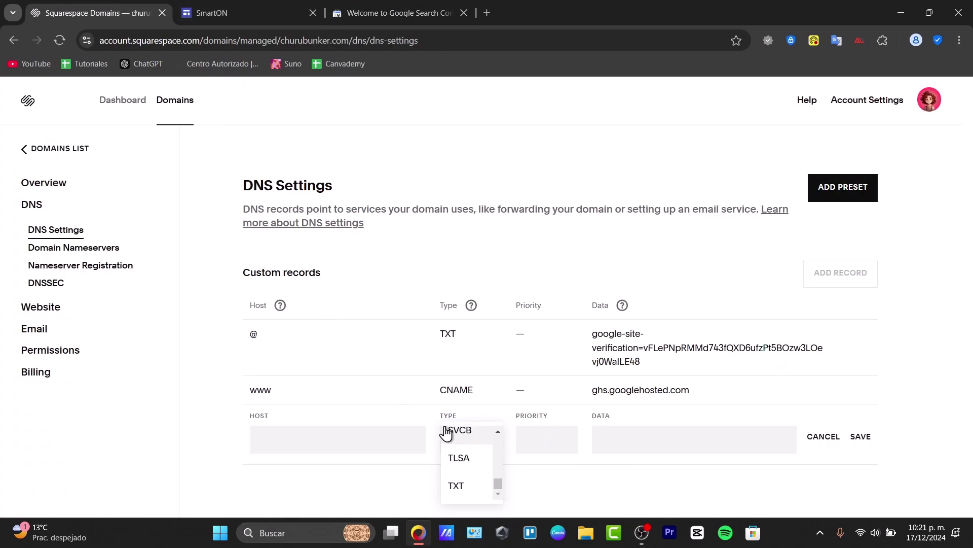
left_click(470, 490)
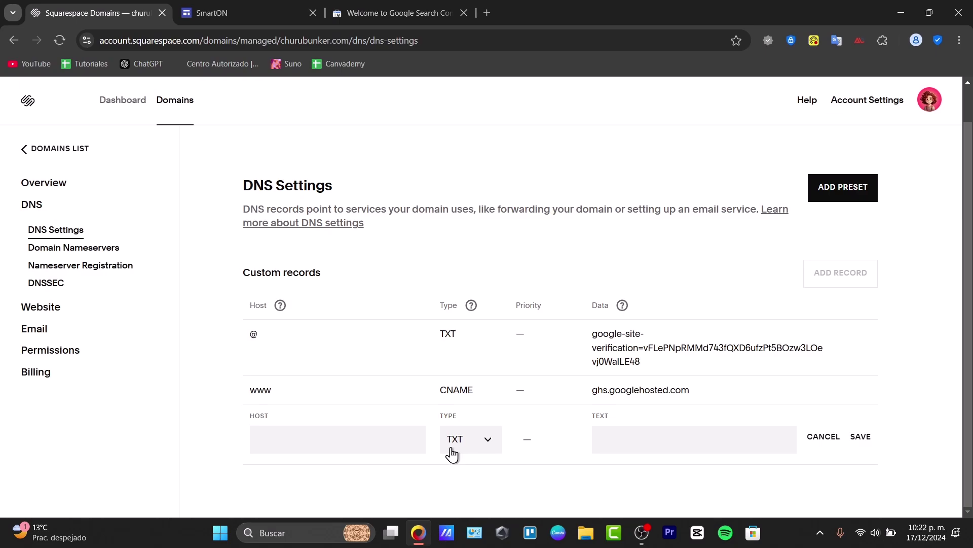
left_click(376, 2)
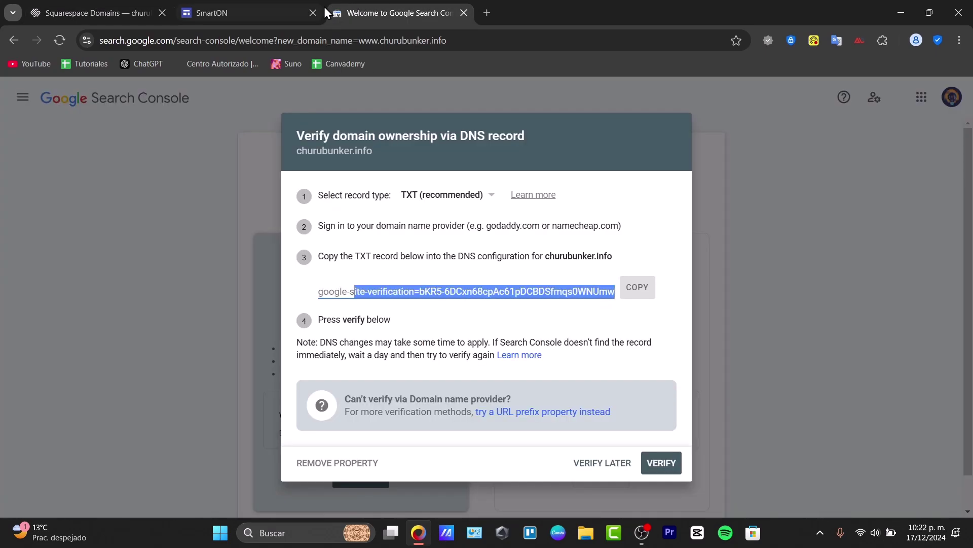
left_click(628, 299)
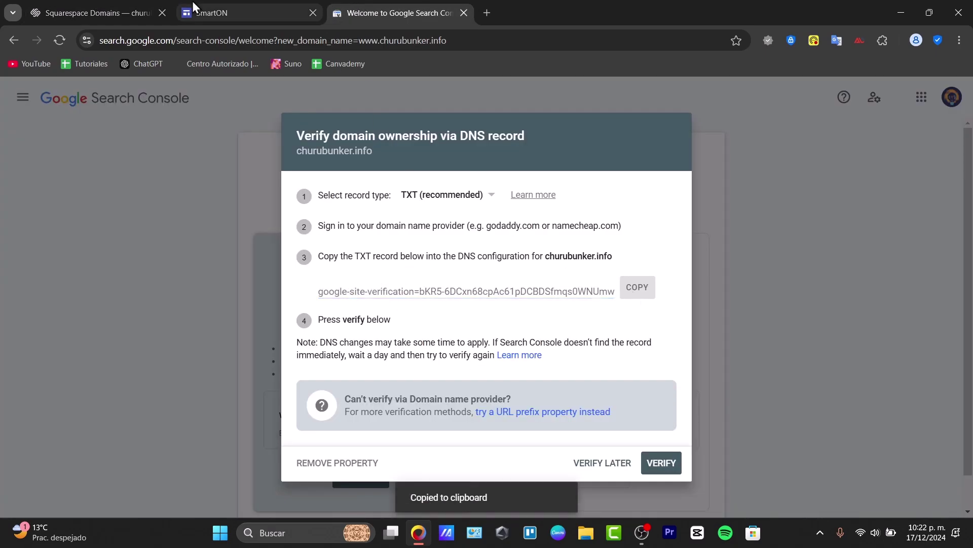
left_click(96, 13)
left_click(646, 436)
key("ctrl+v")
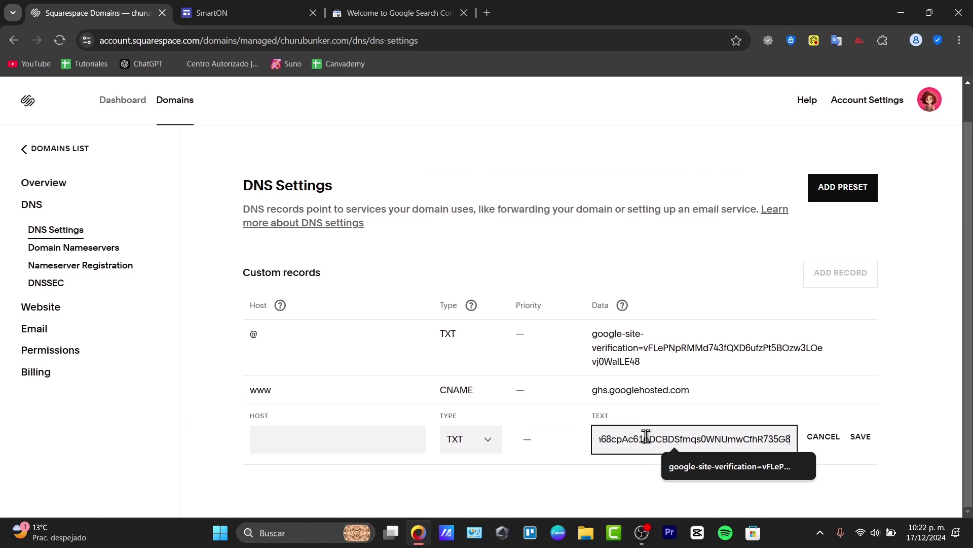
left_click(359, 448)
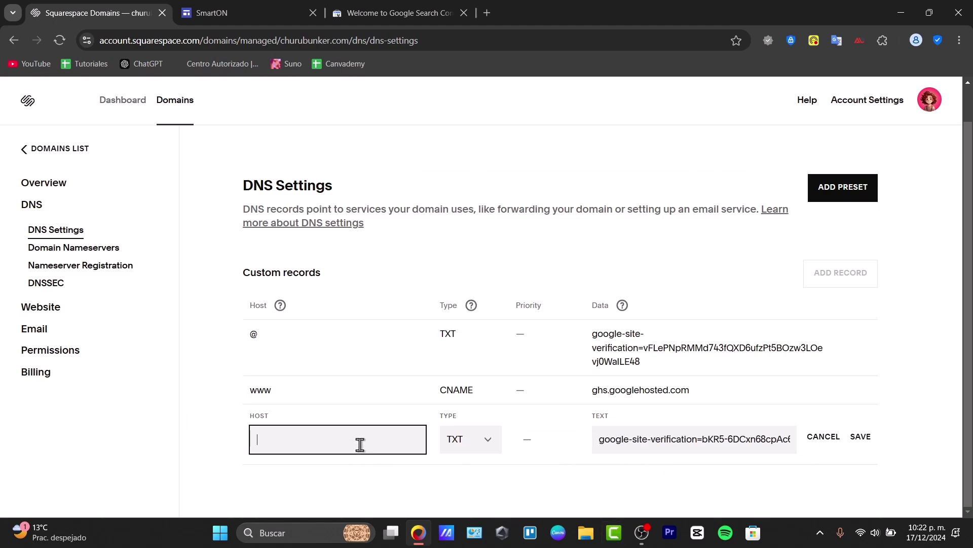
left_click(422, 484)
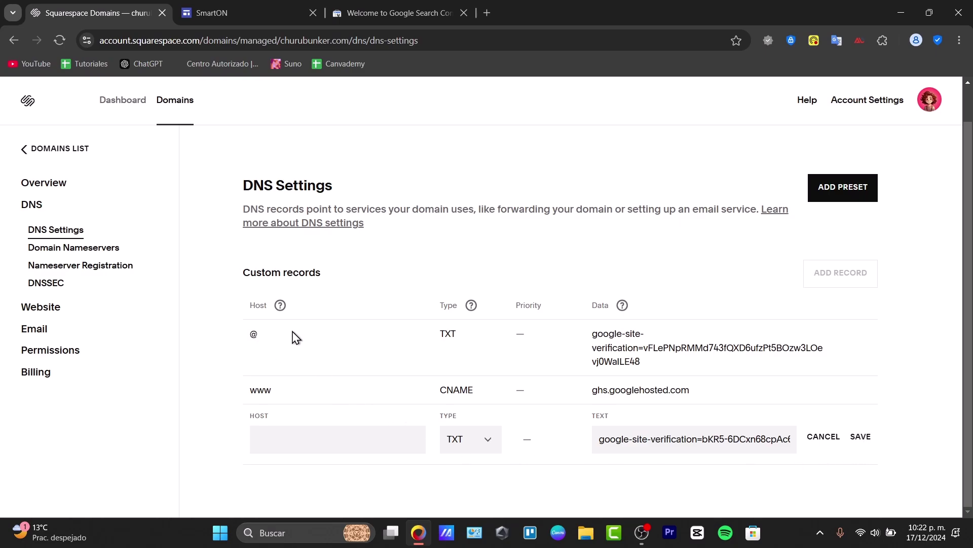
Discard the unsaved TXT record and copy the existing TXT record's data.
left_click(824, 437)
left_click(571, 340)
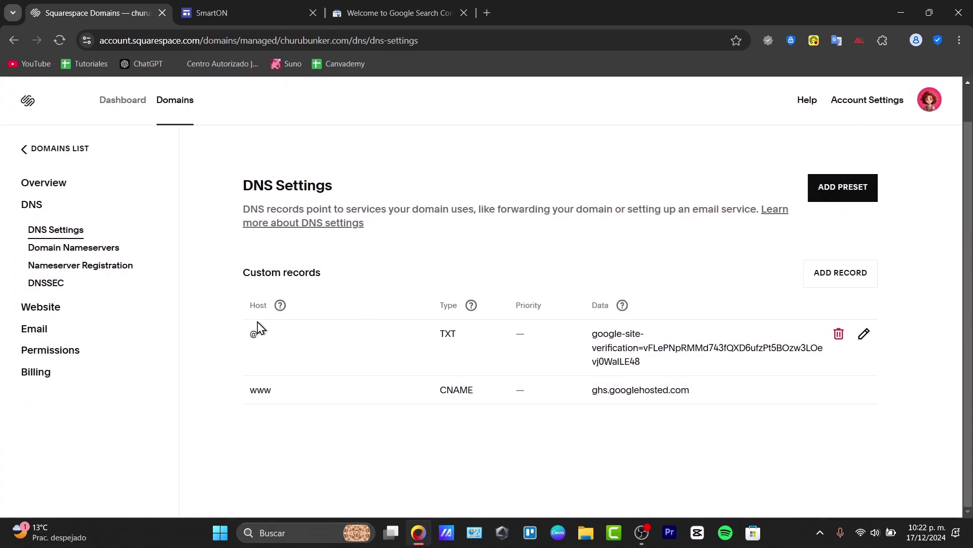
left_click_drag(245, 339, 269, 339)
left_click_drag(624, 347, 702, 375)
left_click(700, 382)
left_click(360, 5)
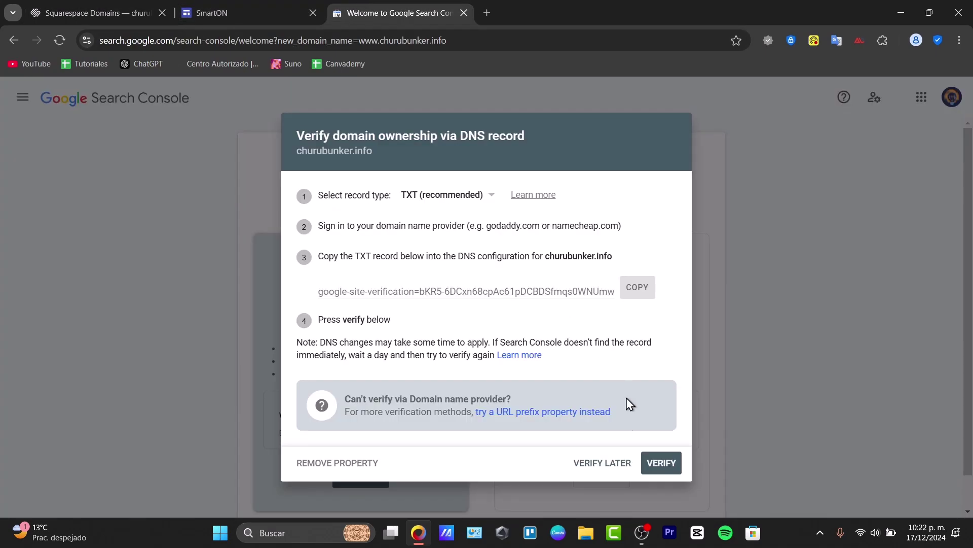
Try verifying churubunker.info in Search Console, dismiss the failure notice, and return to the SmartON setup.
left_click(661, 466)
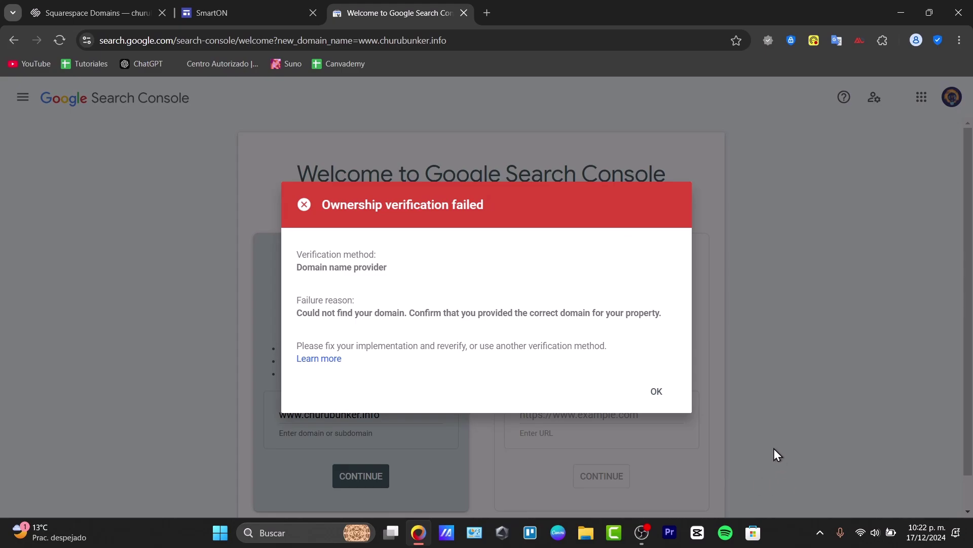
left_click(657, 392)
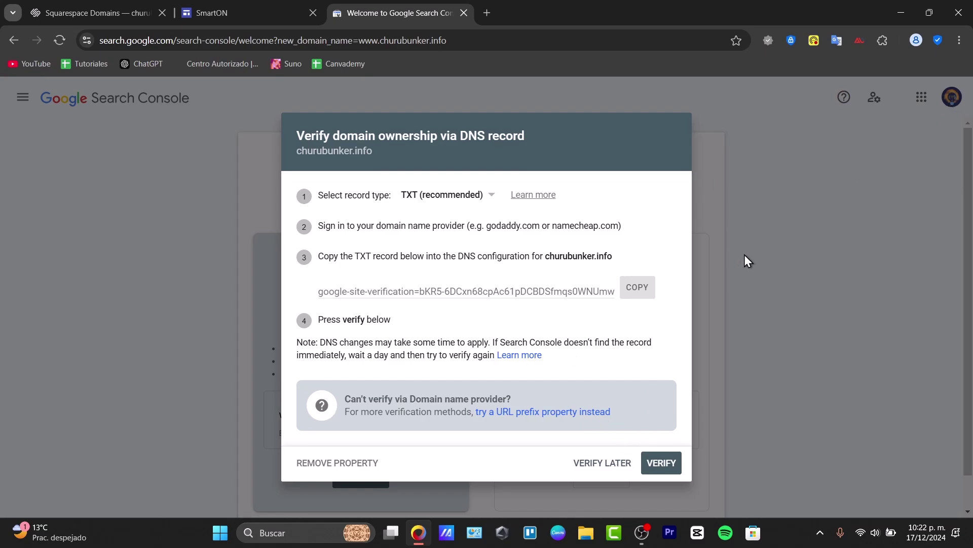
left_click(142, 3)
left_click(227, 2)
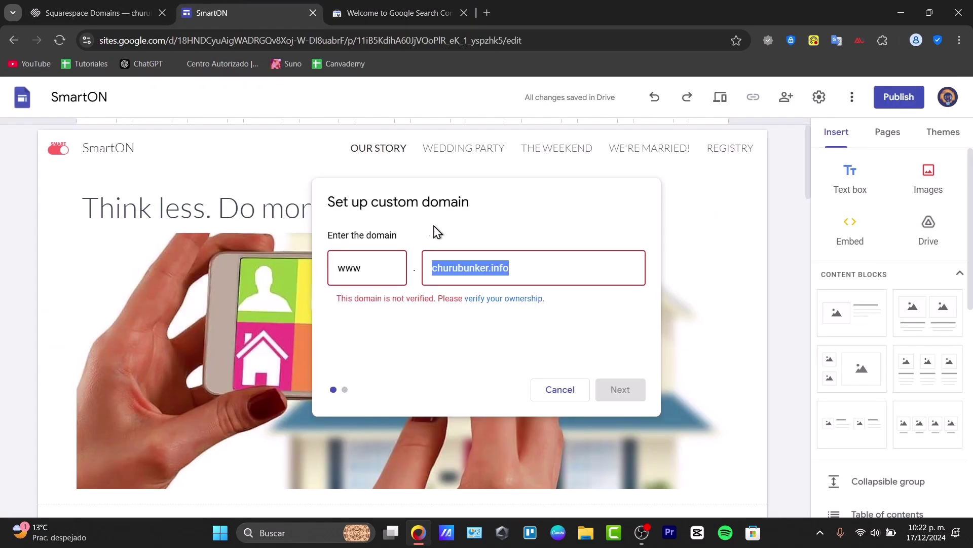
left_click(549, 266)
key("BackSpace")
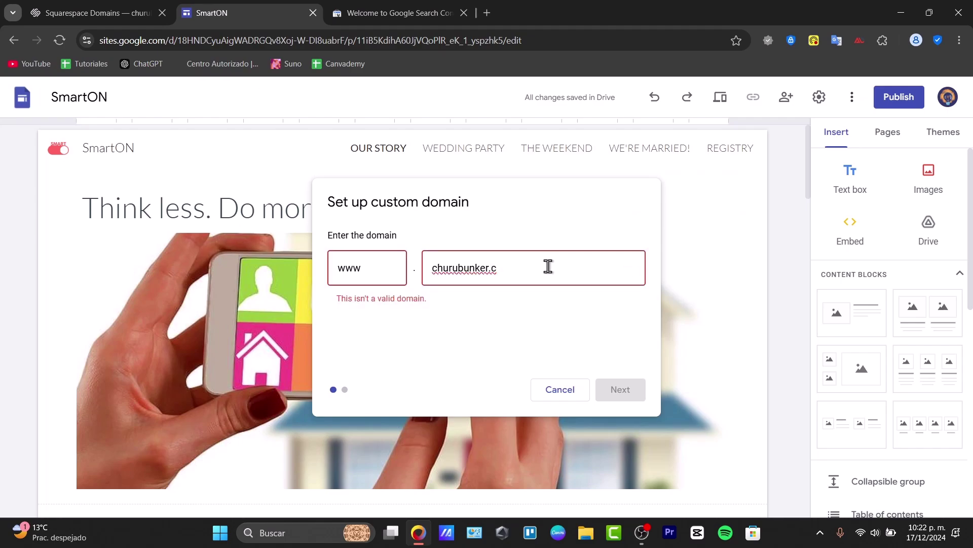
type("om")
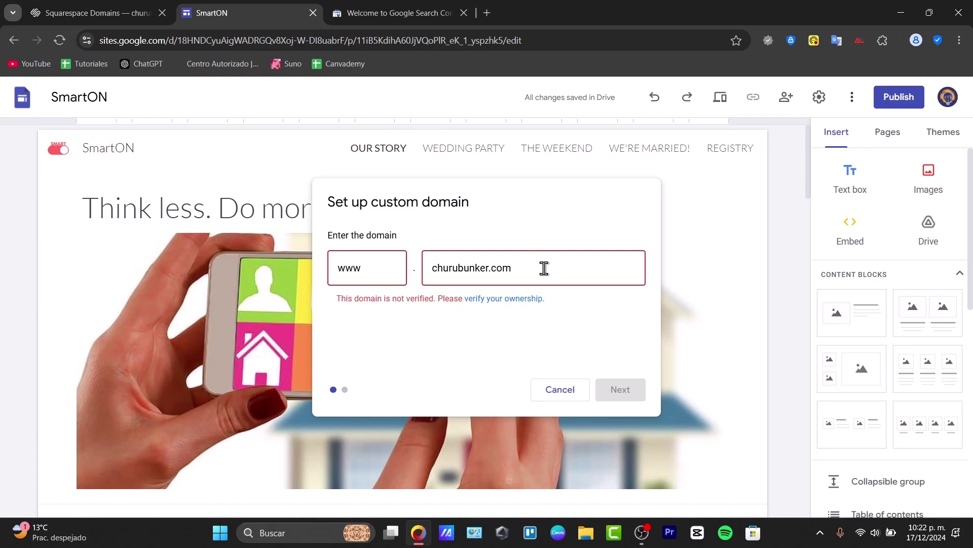
left_click(507, 298)
left_click(615, 13)
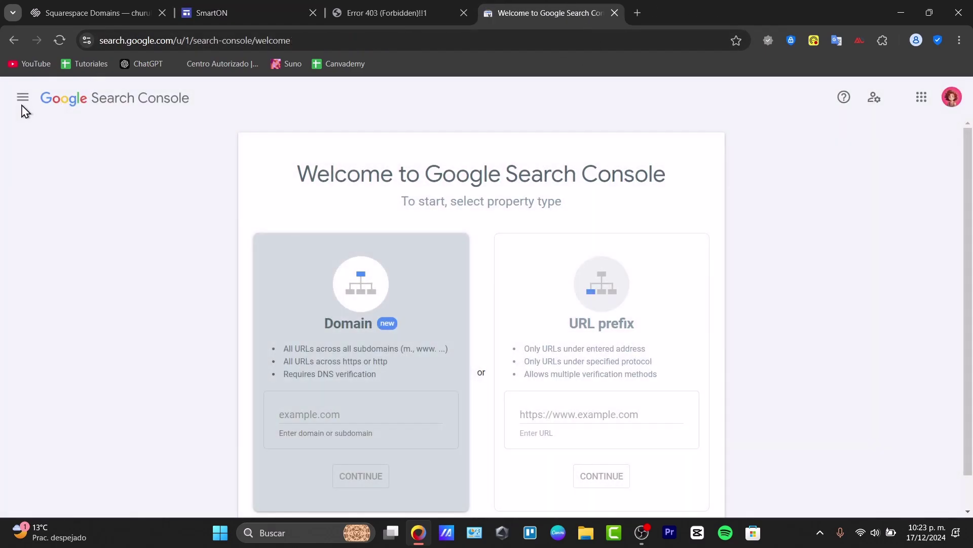
Switch Search Console to the churubunker.com property's Overview.
left_click(23, 98)
left_click(69, 151)
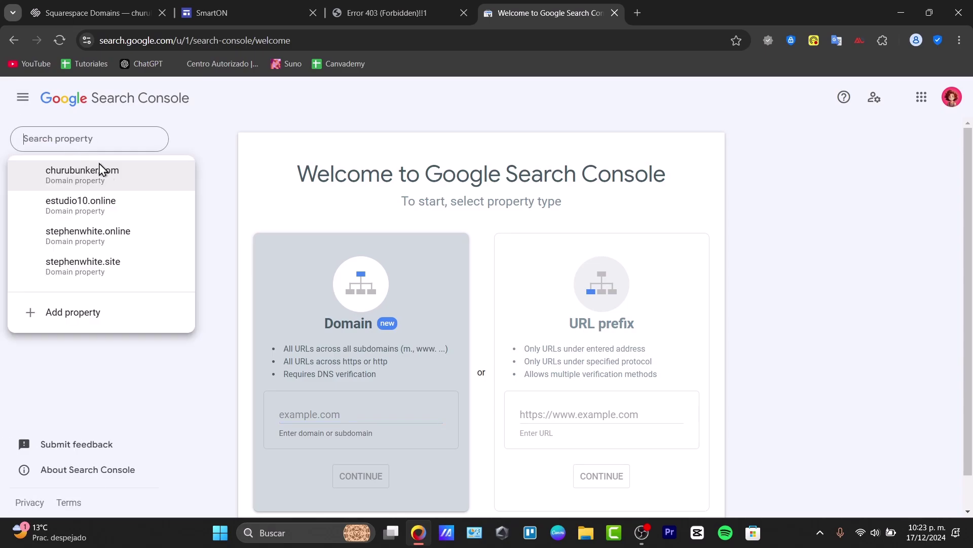
left_click(121, 184)
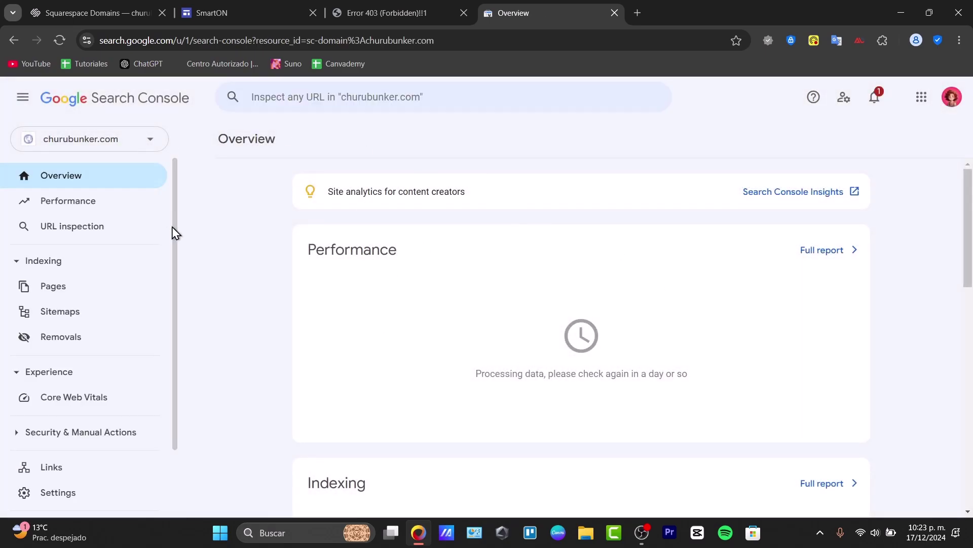
Load the Google Sites home page in the Error 403 tab.
left_click(87, 4)
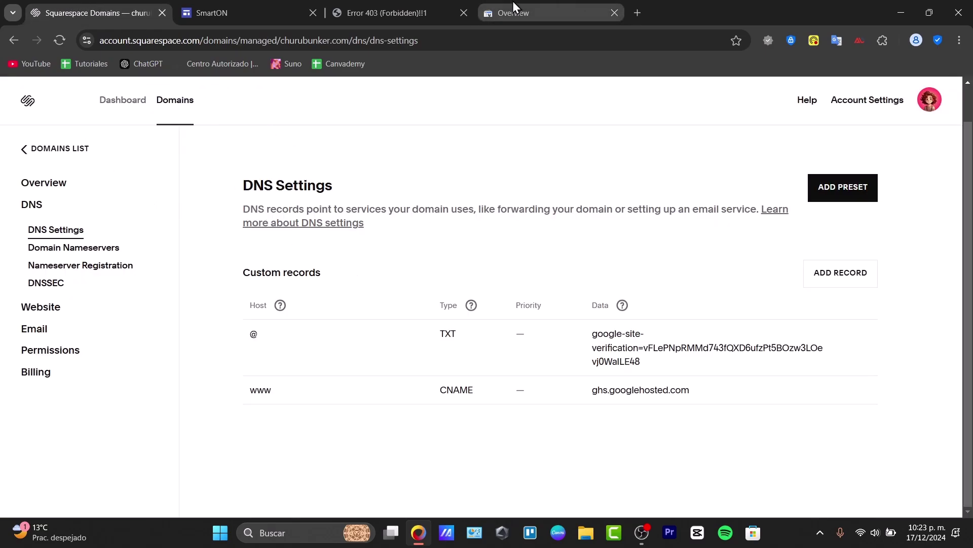
left_click(546, 5)
left_click(363, 5)
left_click(131, 40)
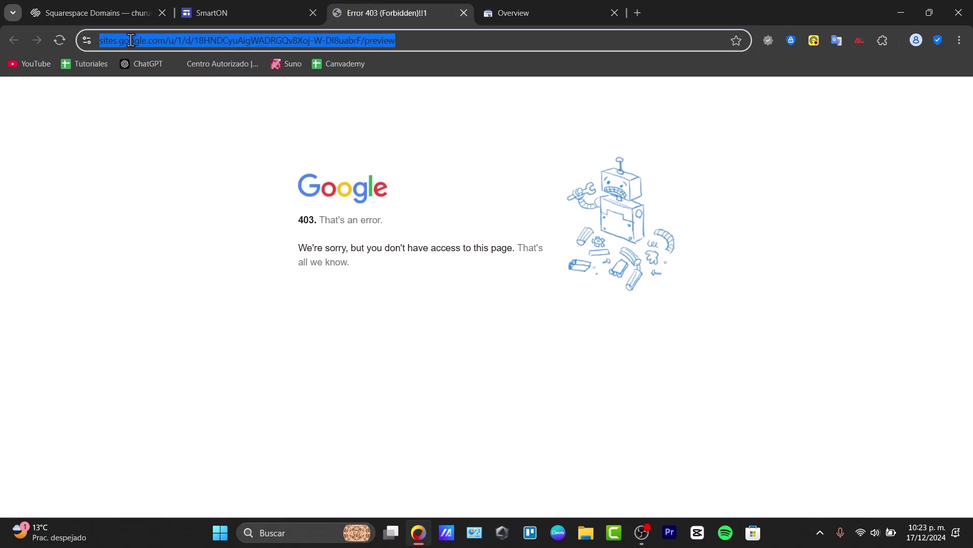
type("si")
key("Return")
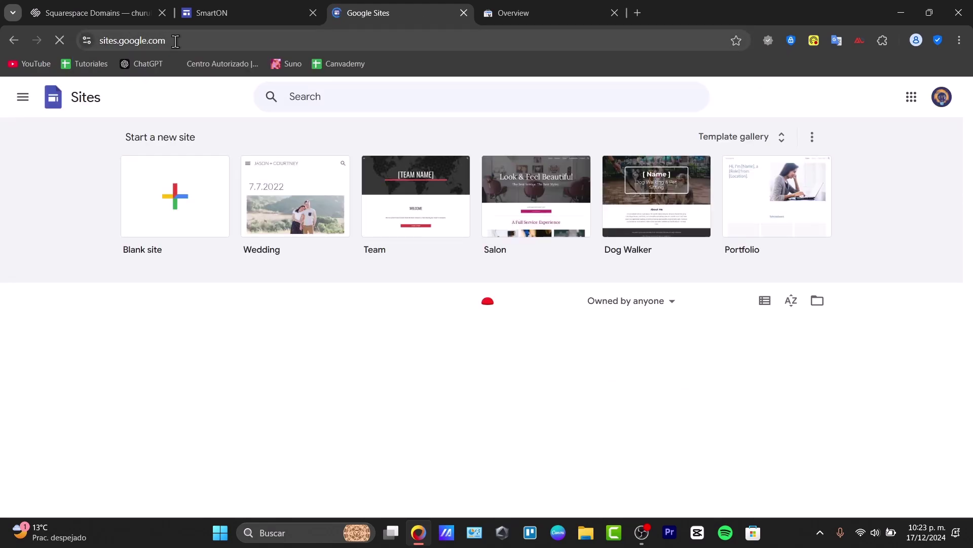
Close the SmartON tab, open the Churubunker site, and view its custom domain settings.
left_click(313, 13)
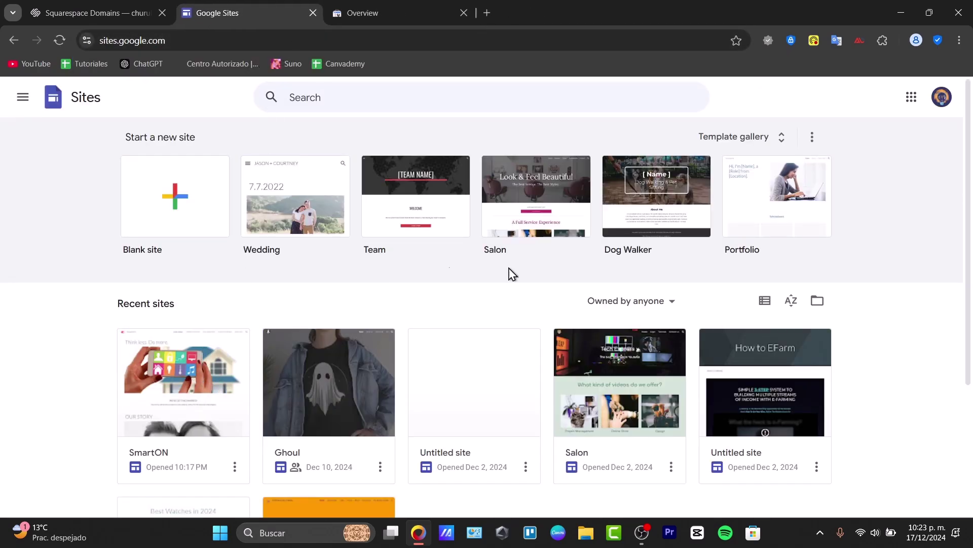
left_click(942, 97)
left_click(474, 380)
left_click(93, 169)
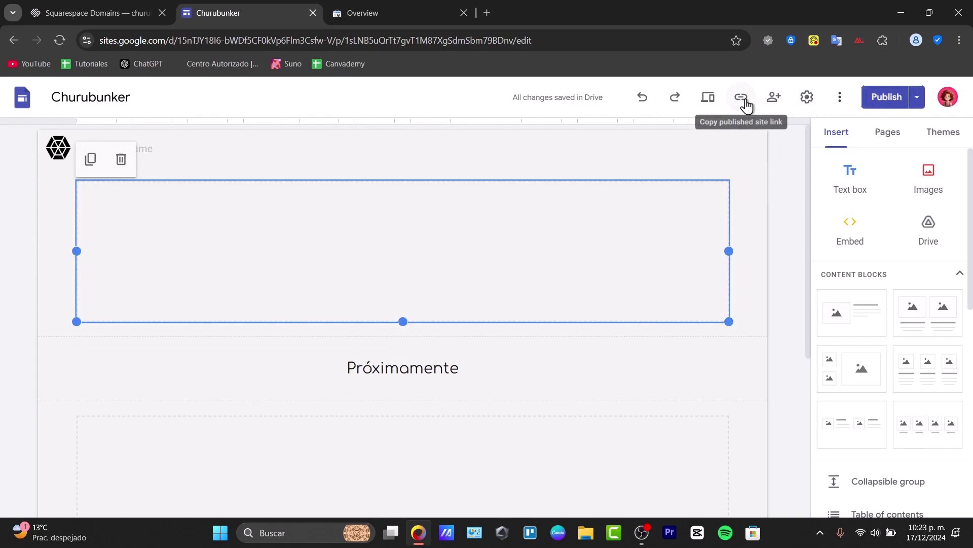
left_click(807, 97)
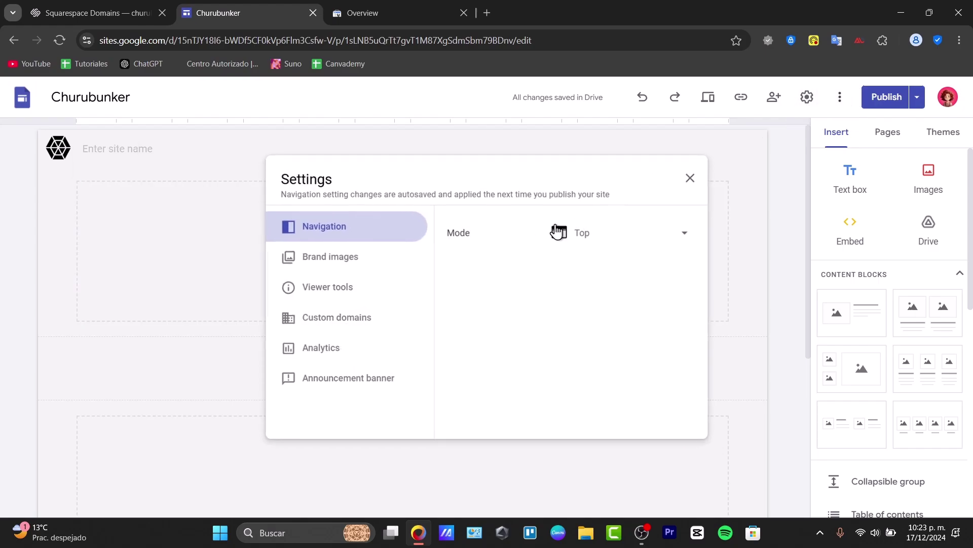
left_click(351, 319)
left_click_drag(480, 260, 603, 269)
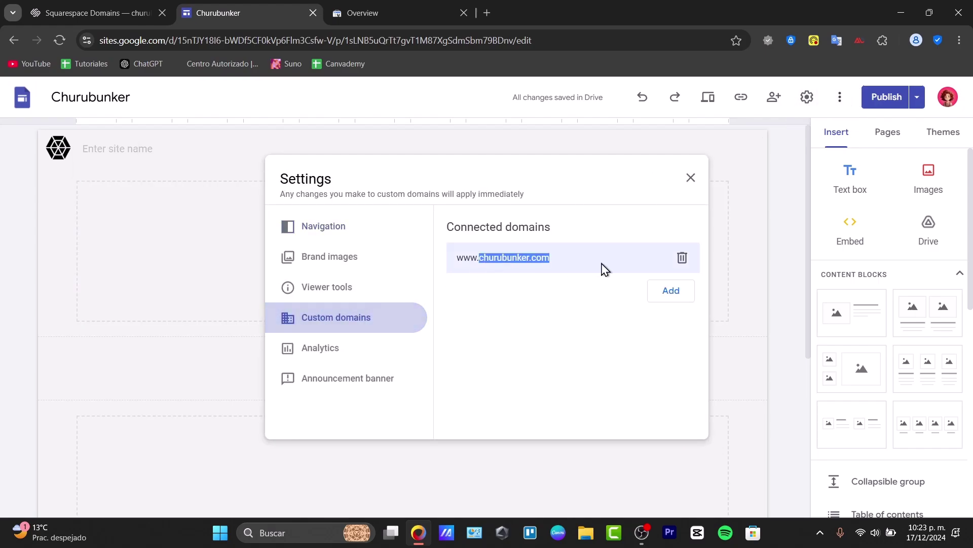
left_click(572, 267)
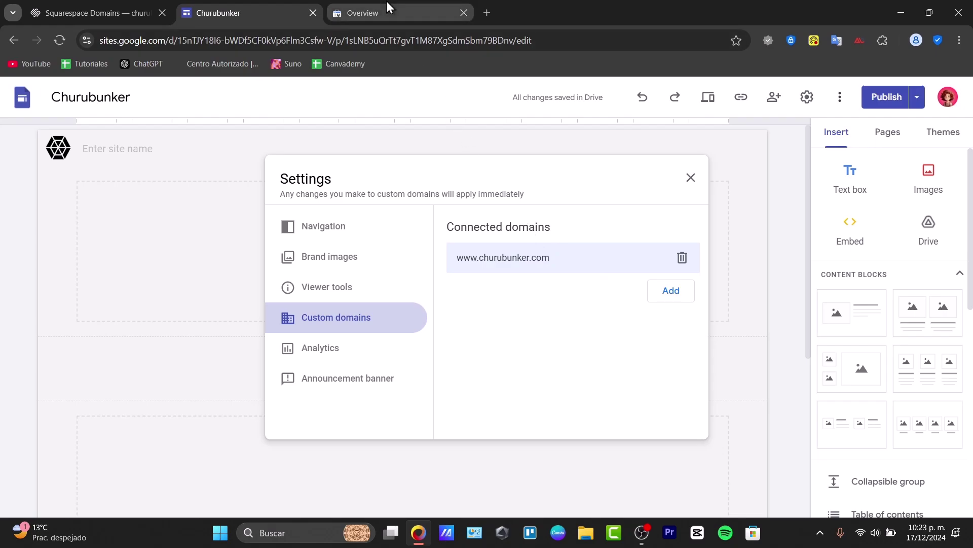
left_click(691, 178)
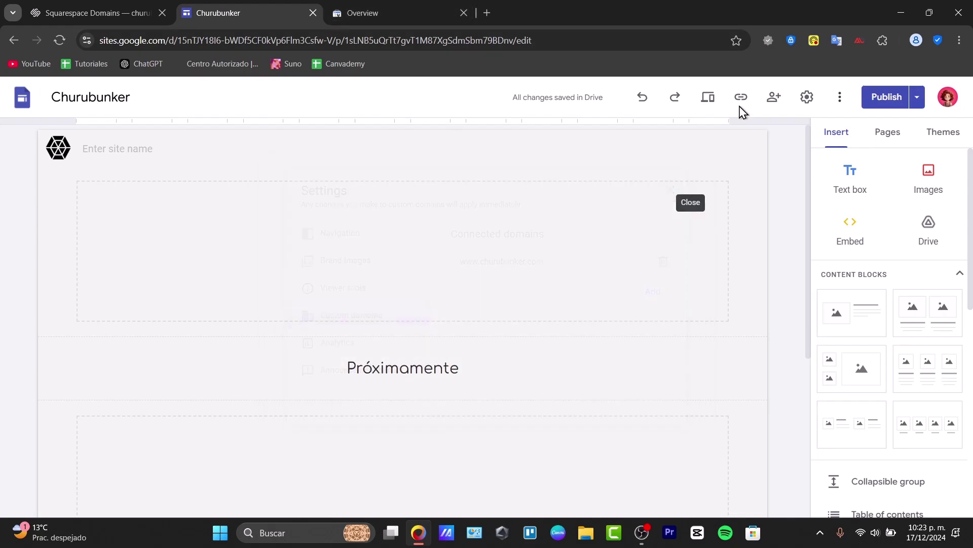
left_click(744, 100)
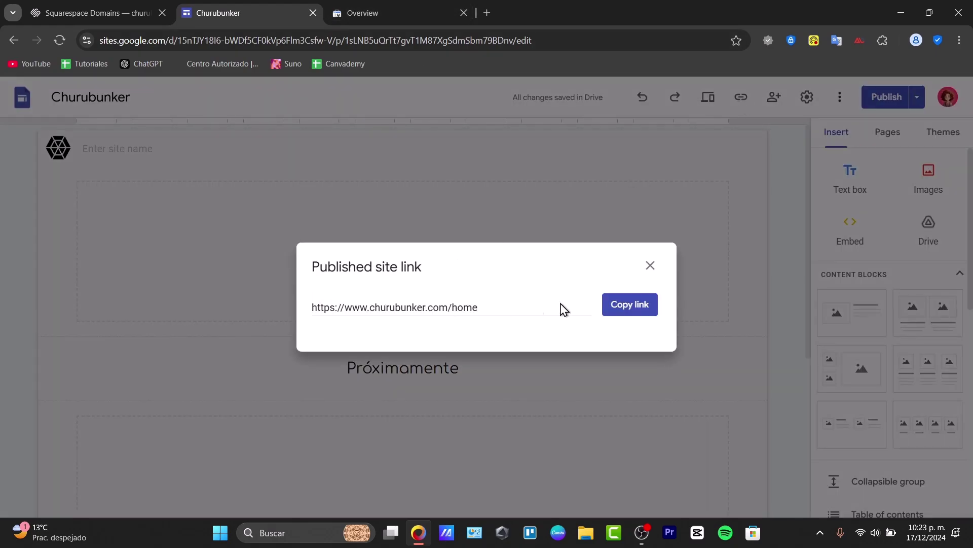
left_click(617, 304)
Load the copied churubunker.com/home link in a new tab, then return to the Churubunker editor.
left_click(487, 14)
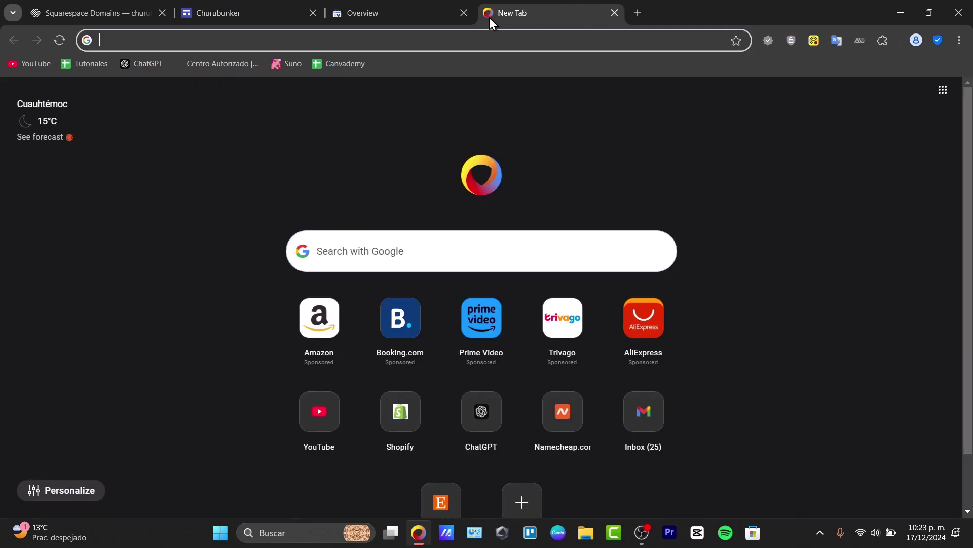
key("ctrl+v")
key("Return")
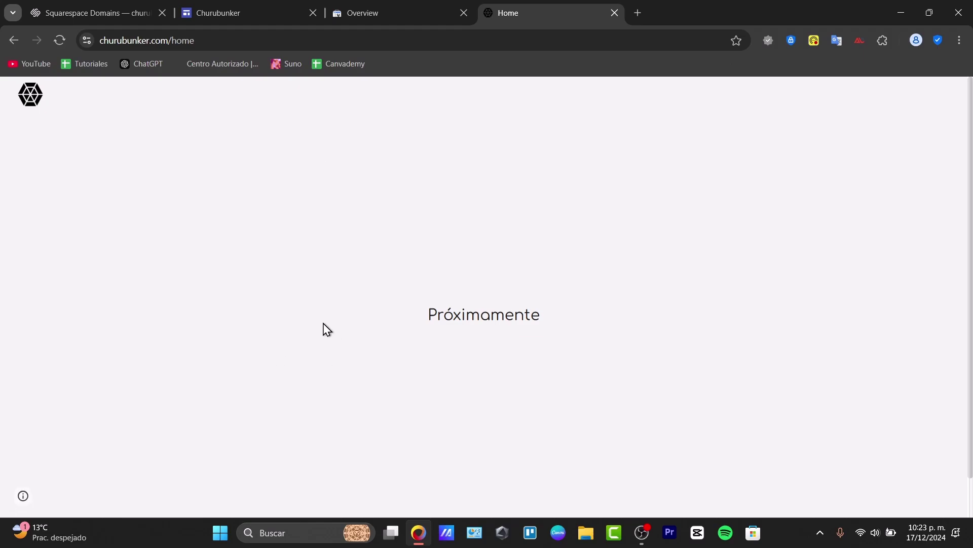
left_click(84, 5)
left_click(264, 2)
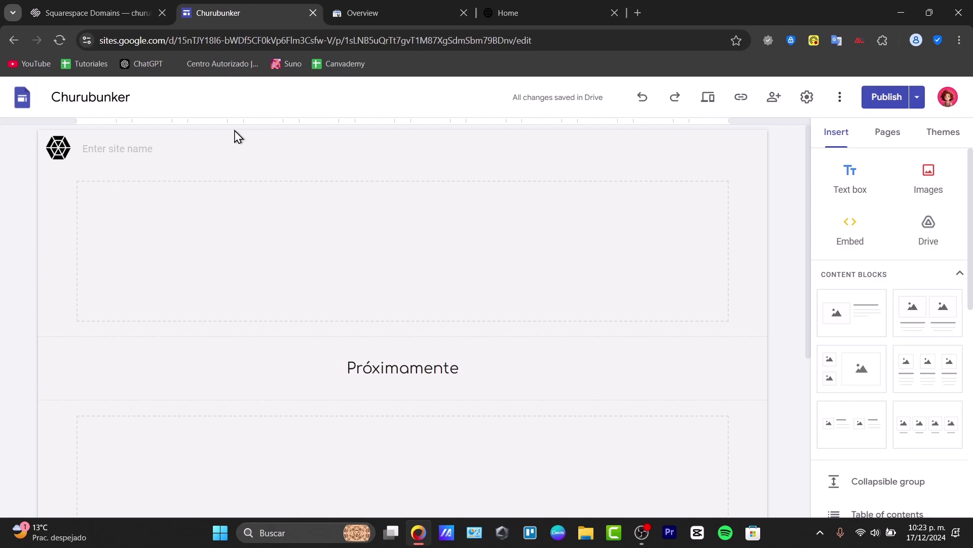
left_click(139, 13)
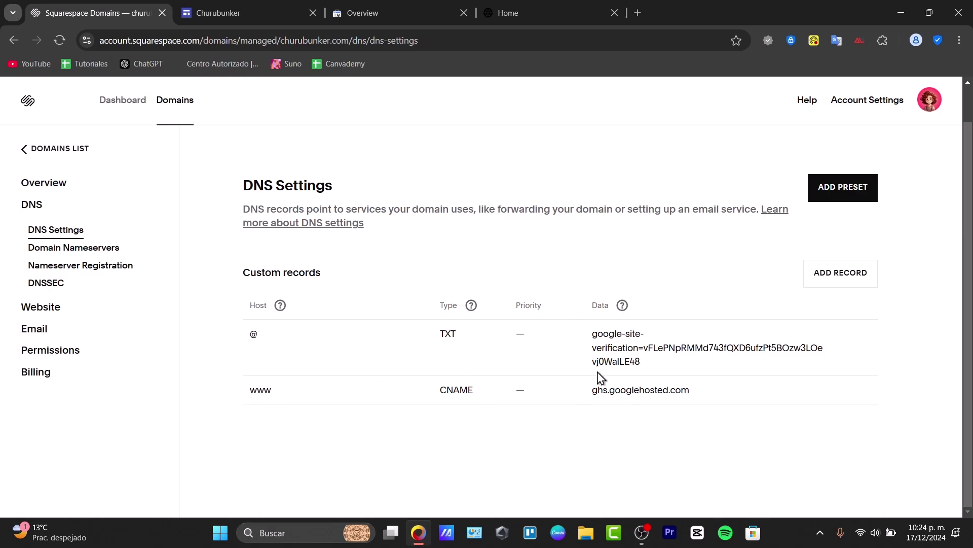
left_click(227, 11)
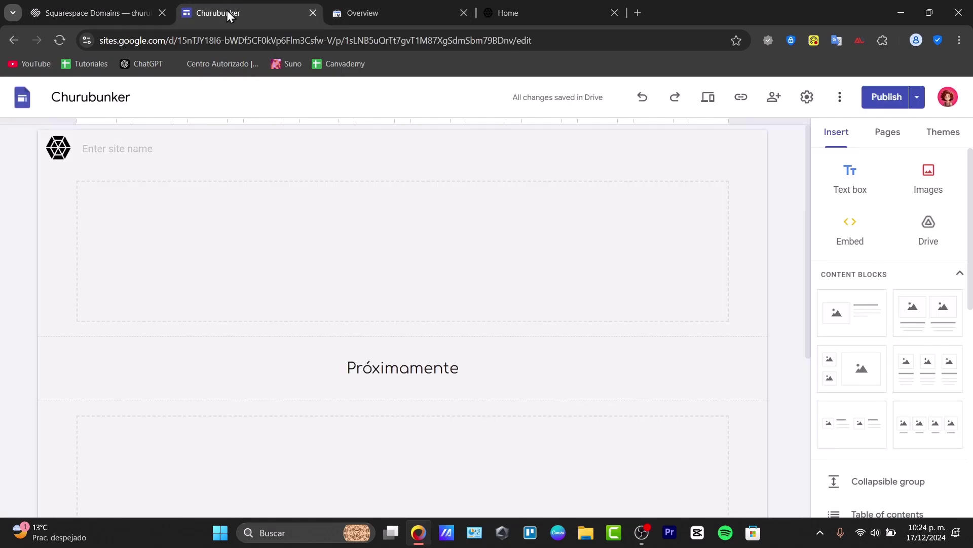
left_click(92, 13)
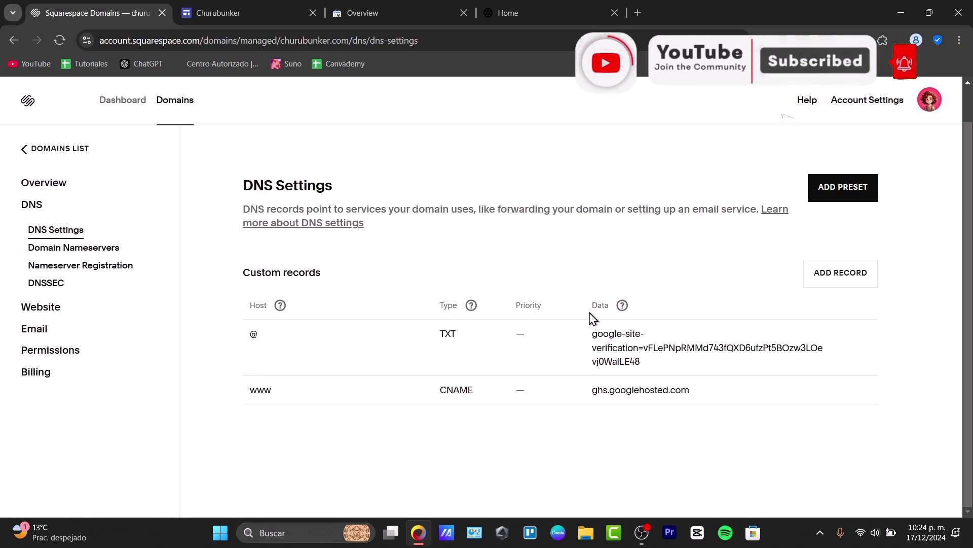
left_click(252, 7)
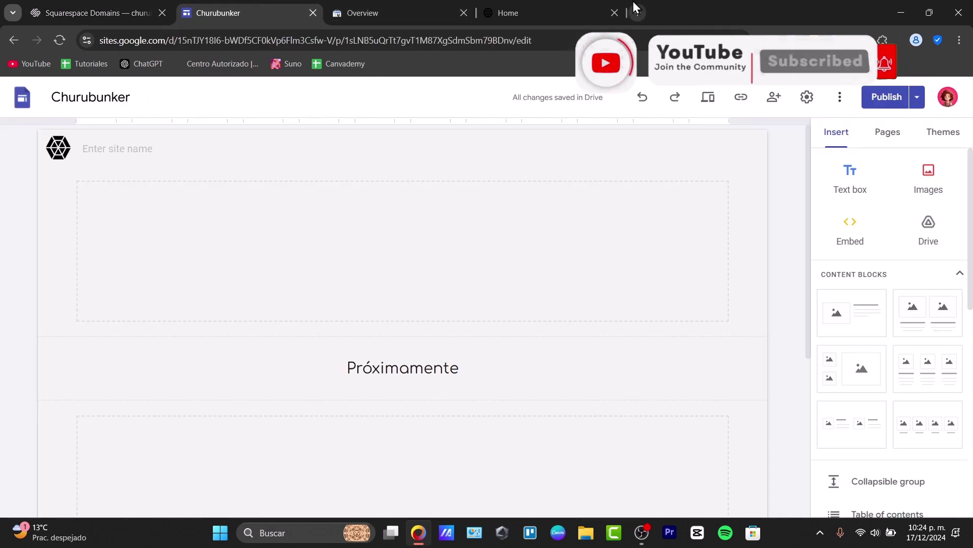